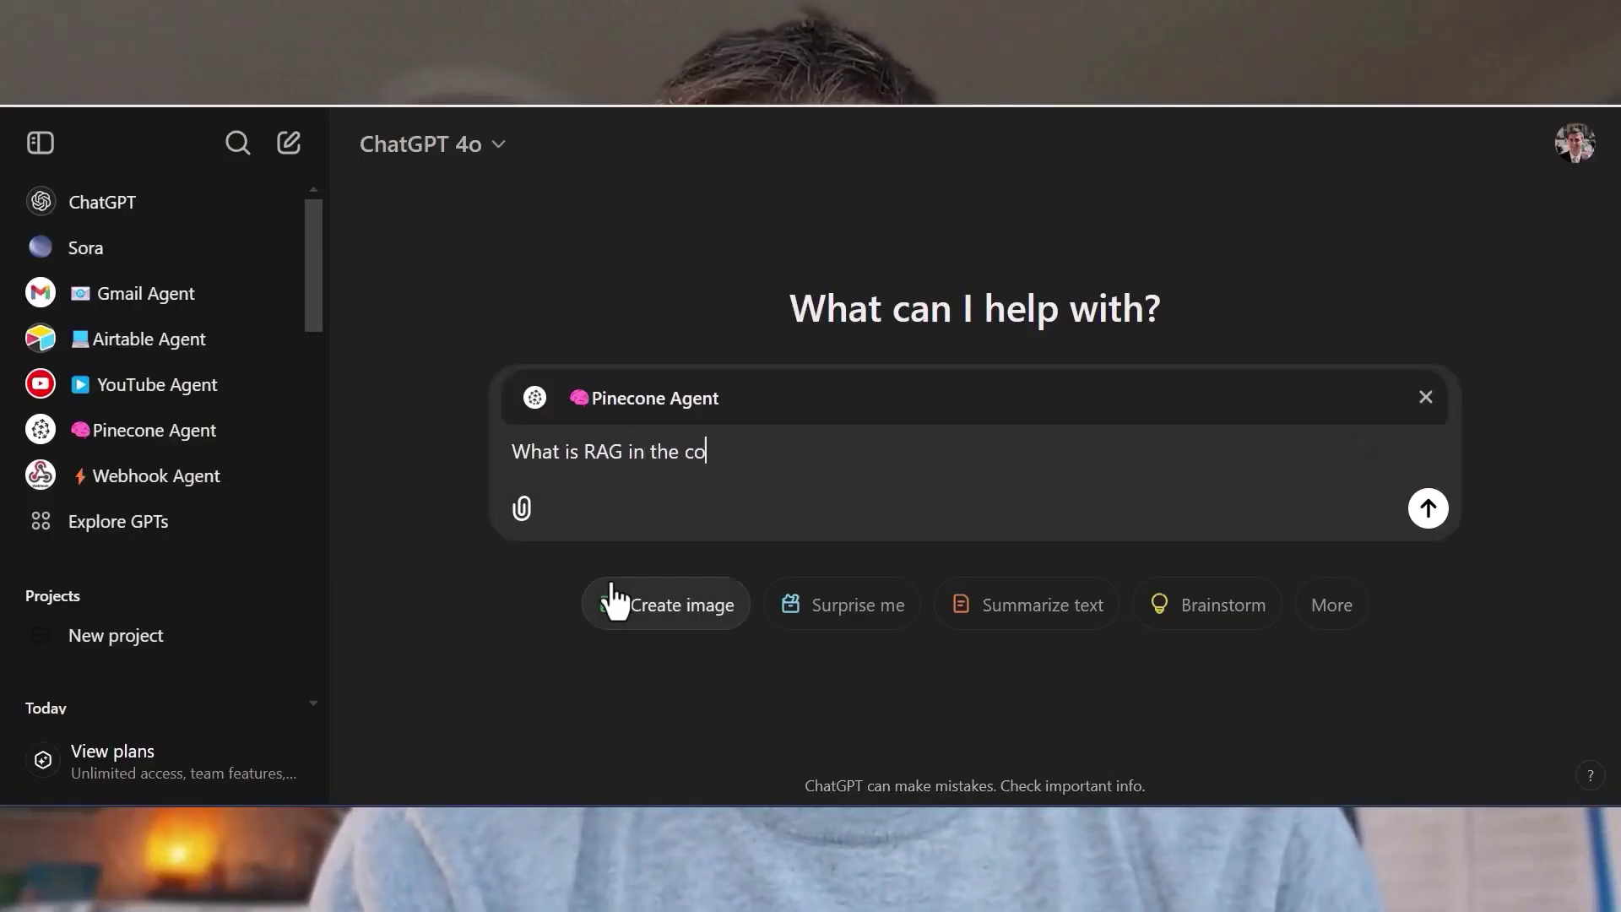
Show the Webhook Agent chat with its 'content has been successfully created' reply and Airtable link.
type("ntex")
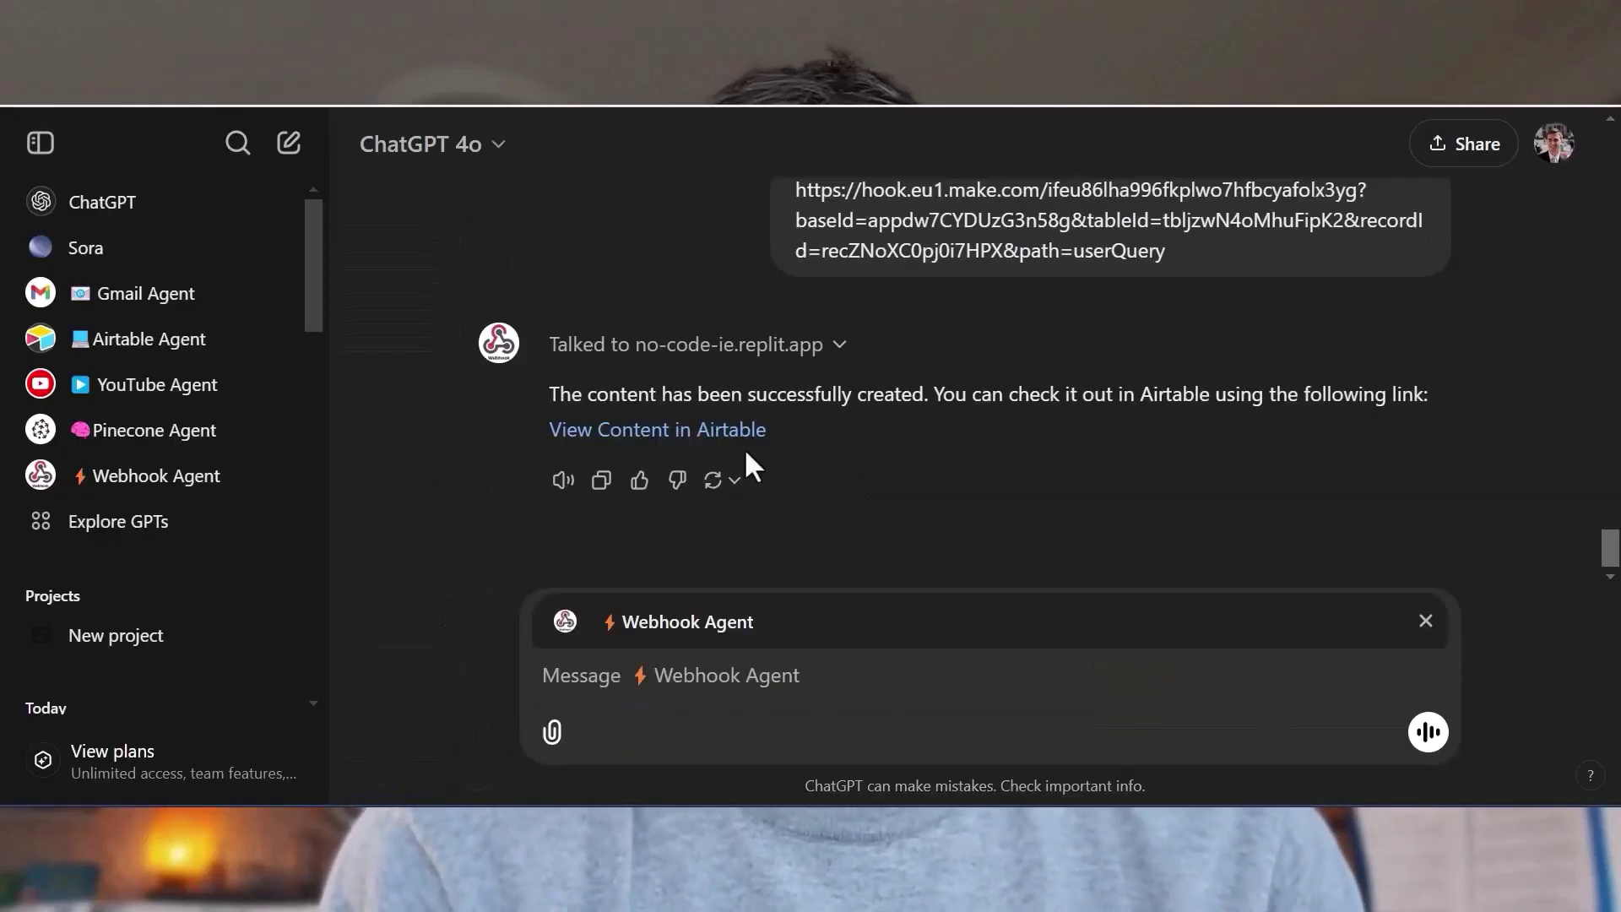
Open the new content record in Airtable and scroll through the generated blog post.
left_click(743, 448)
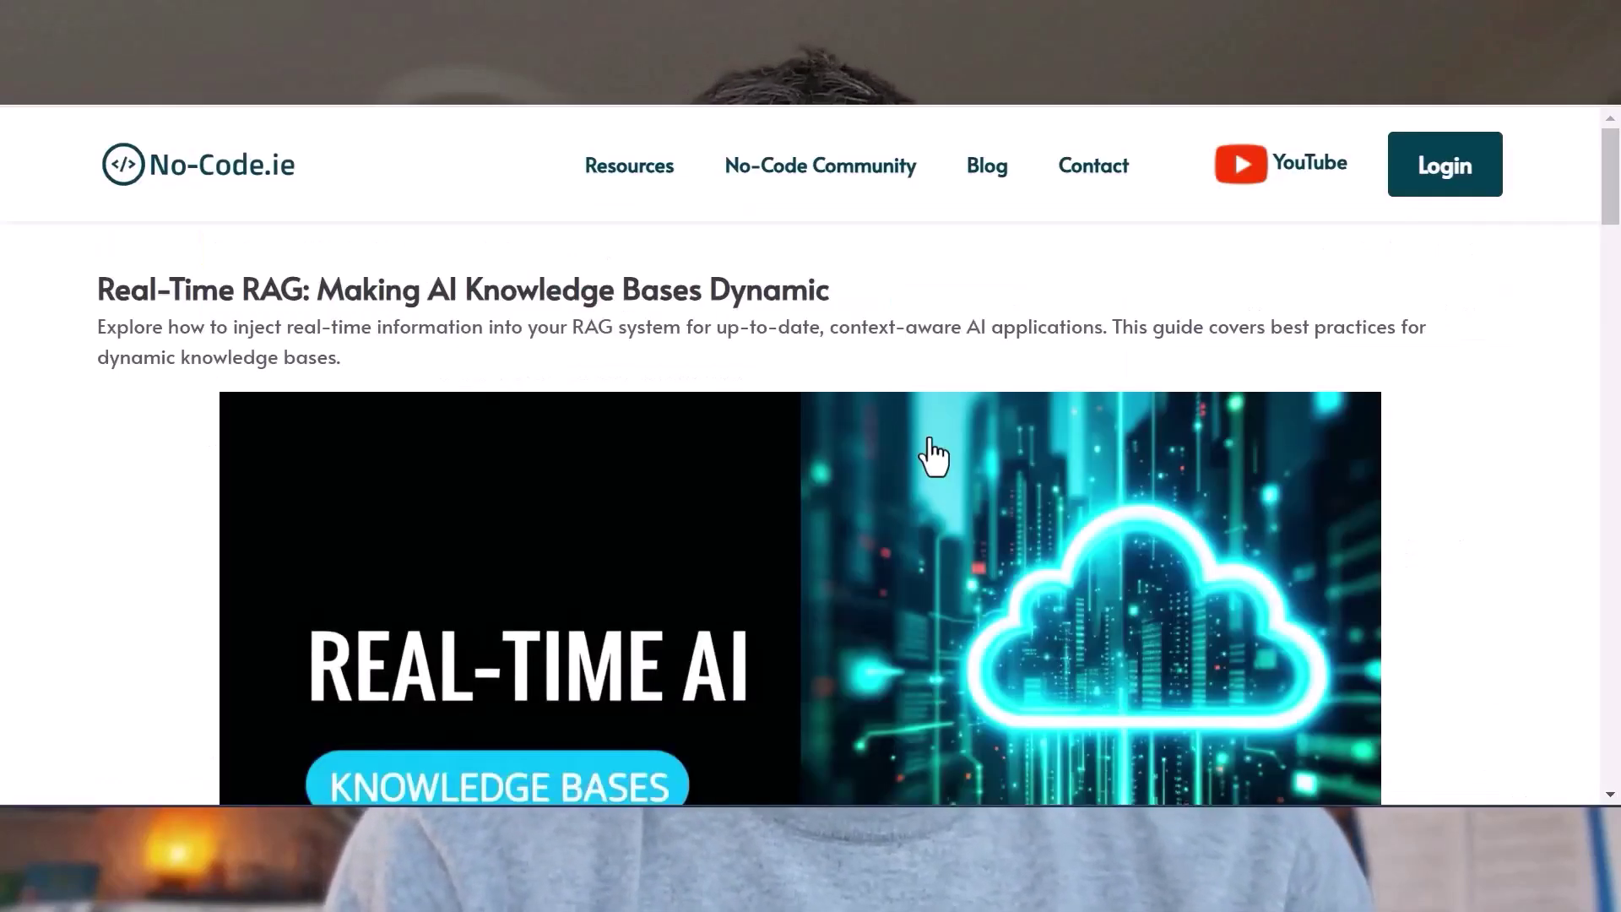
scroll(924, 452, "down", 8)
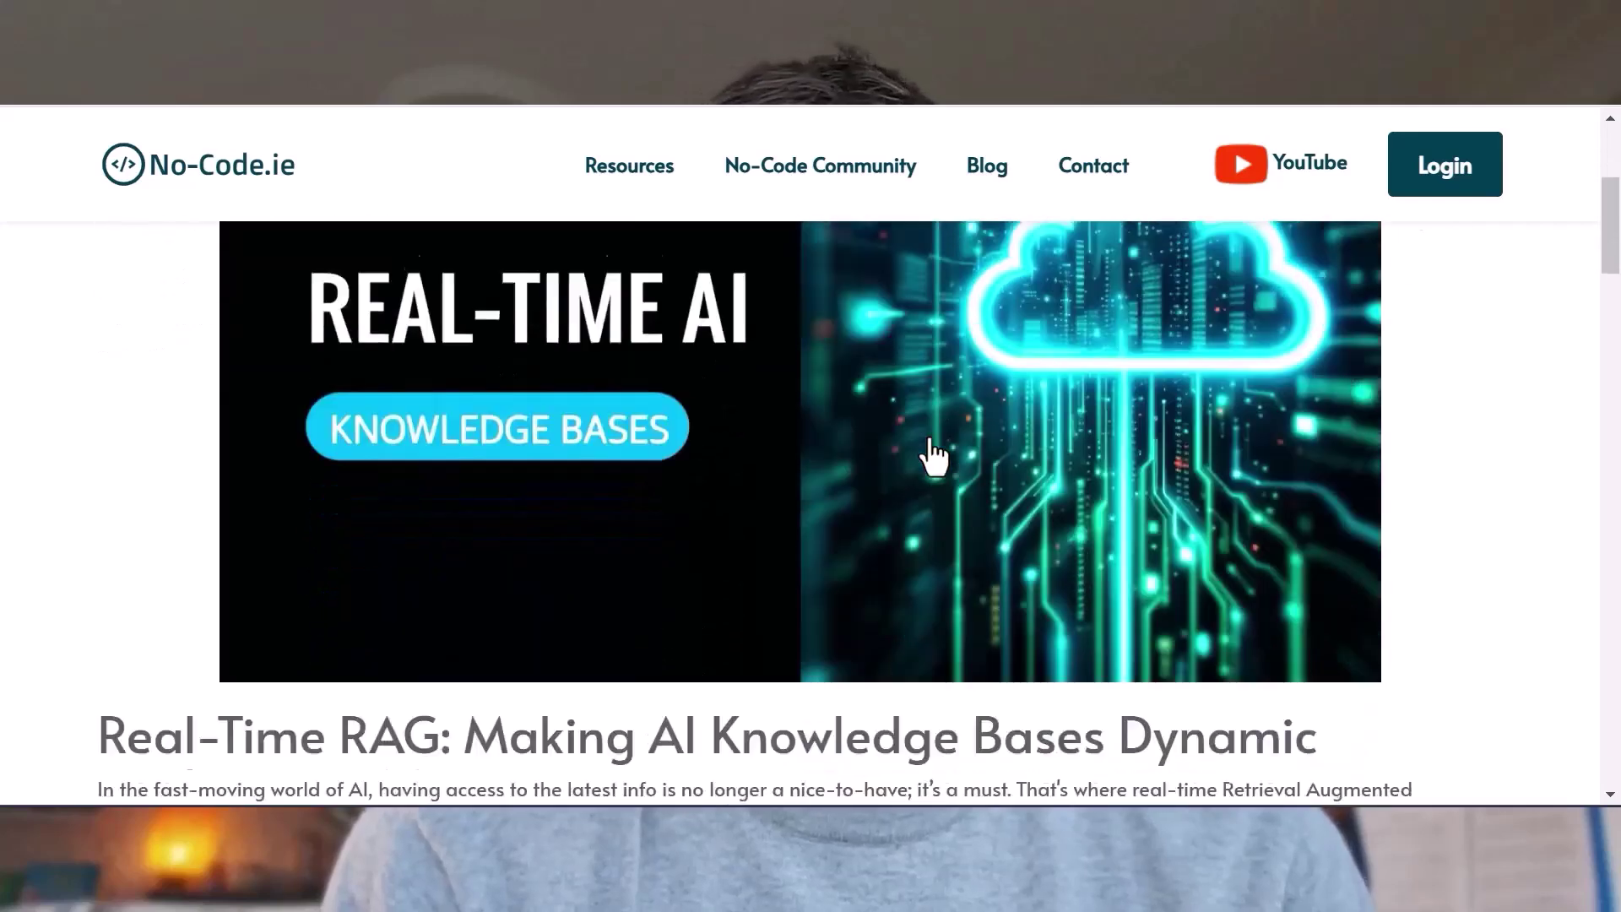
scroll(924, 437, "down", 2)
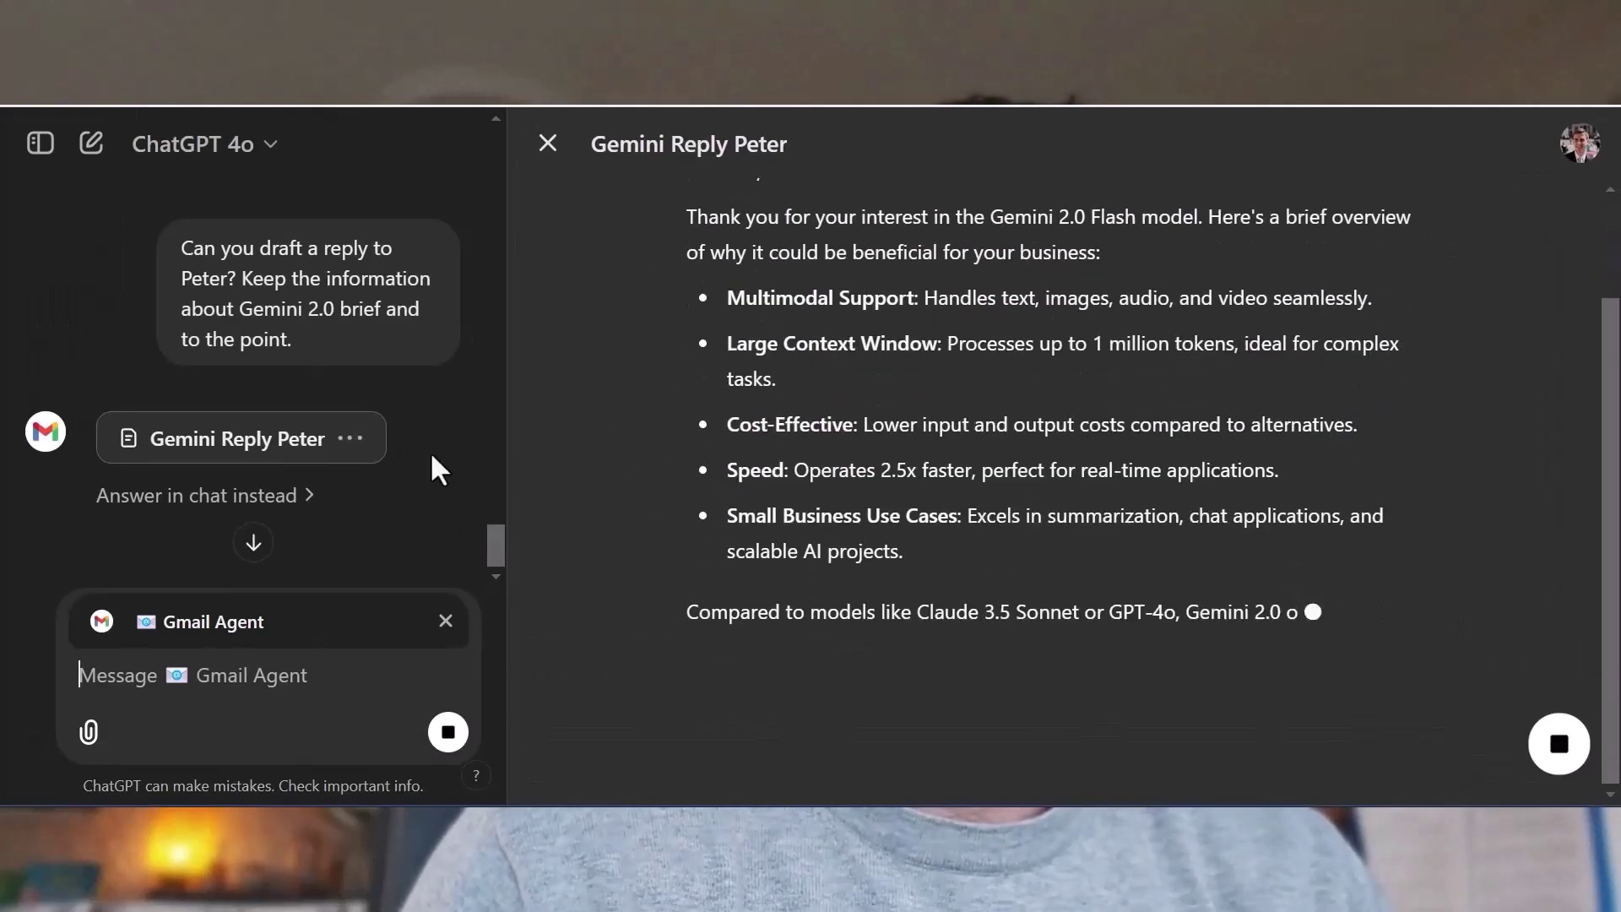
Add the call-invitation sentence to the draft, send the email, and paste the Airtable Agent prompt.
left_click(1358, 612)
type("If you would like to have a call over the next week or two, let me know your availability,")
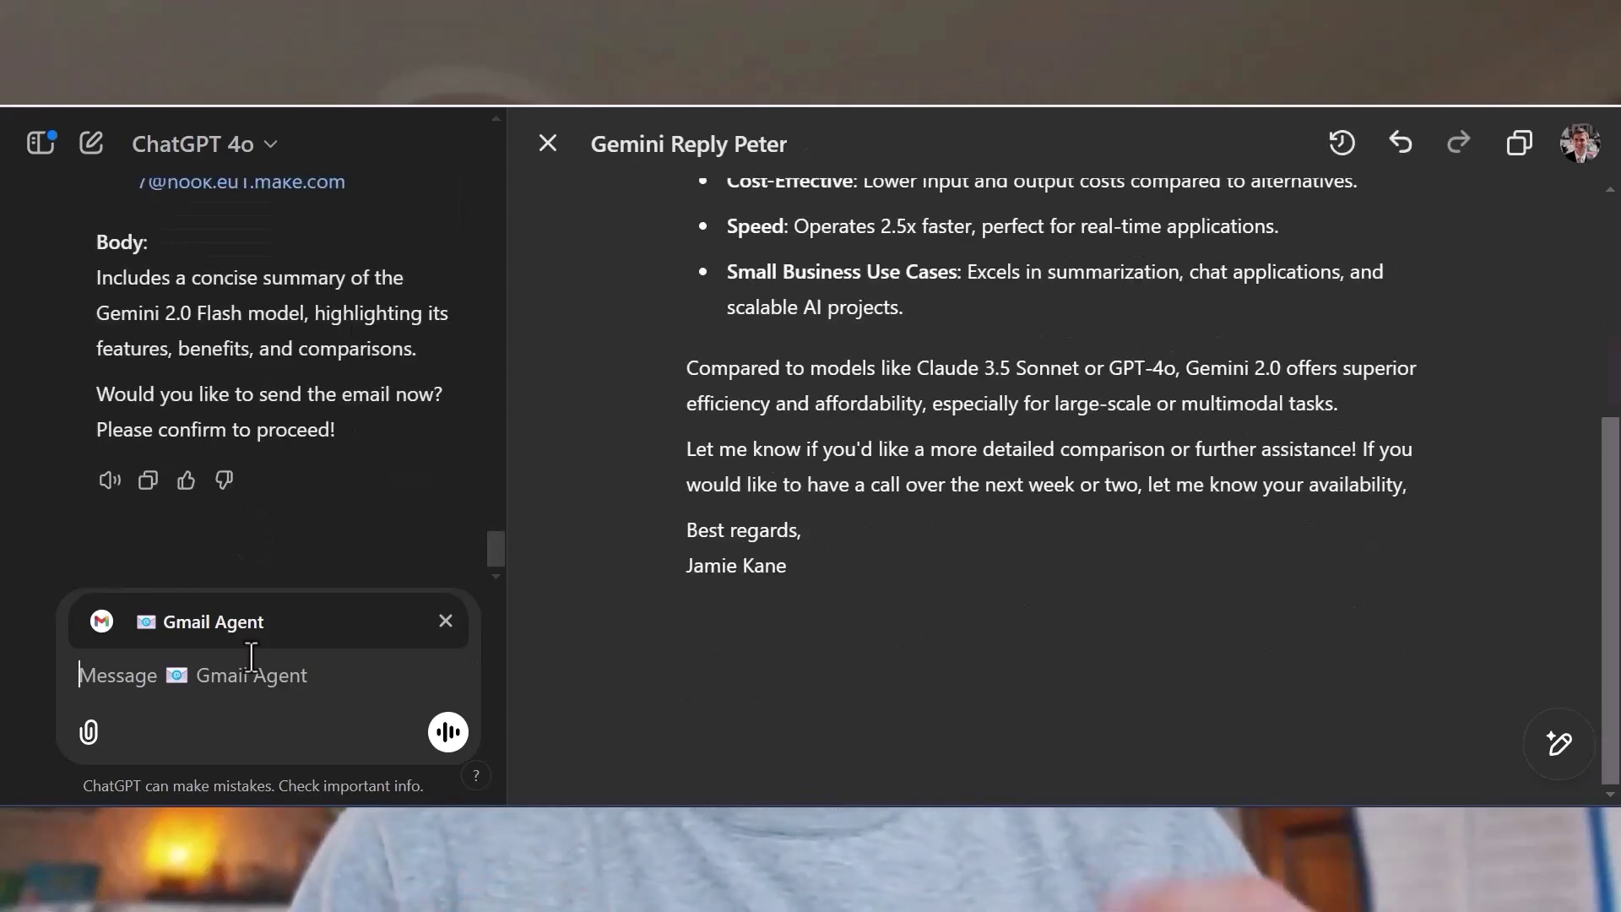
type("Send")
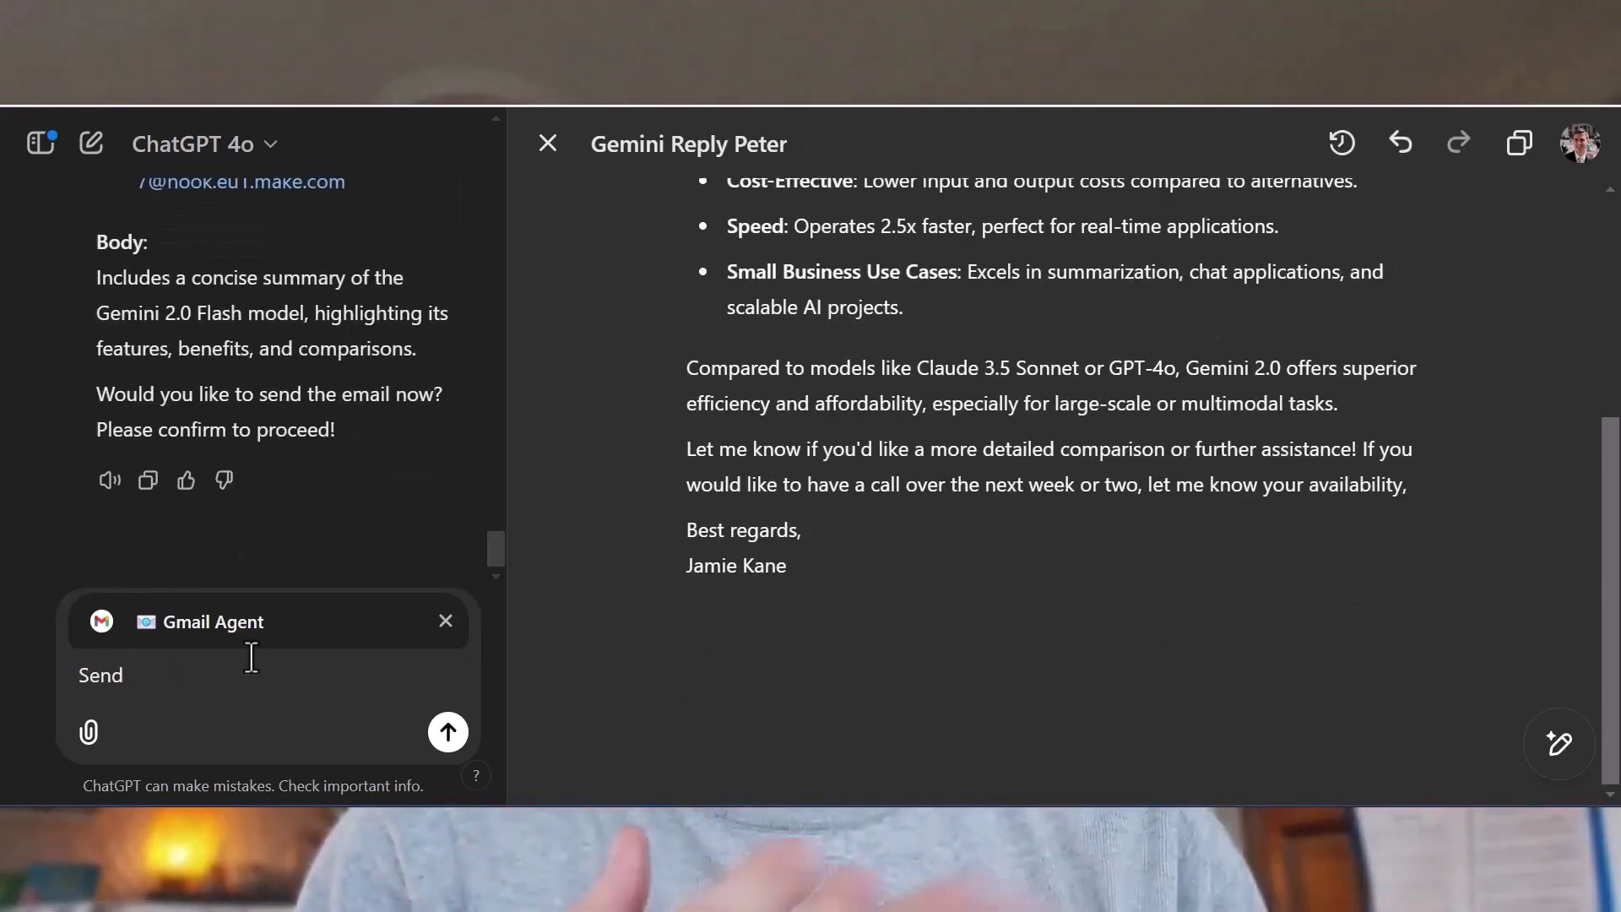
key("Return")
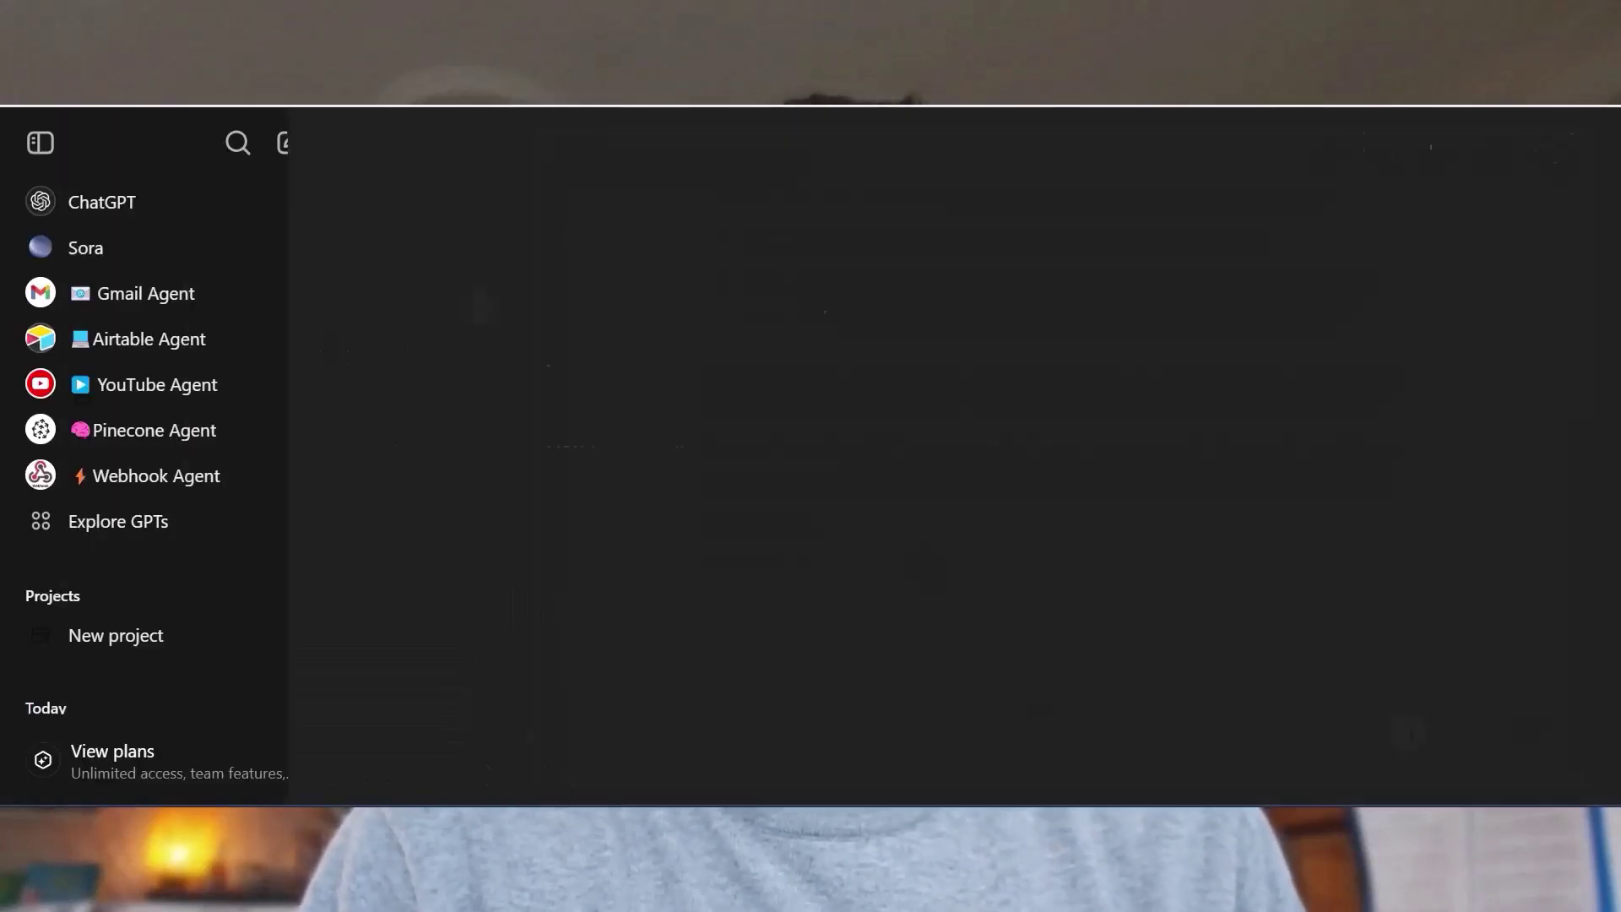
type("Store the research about Gemini 2.0 in the \"Notes\" table. Get base schema first")
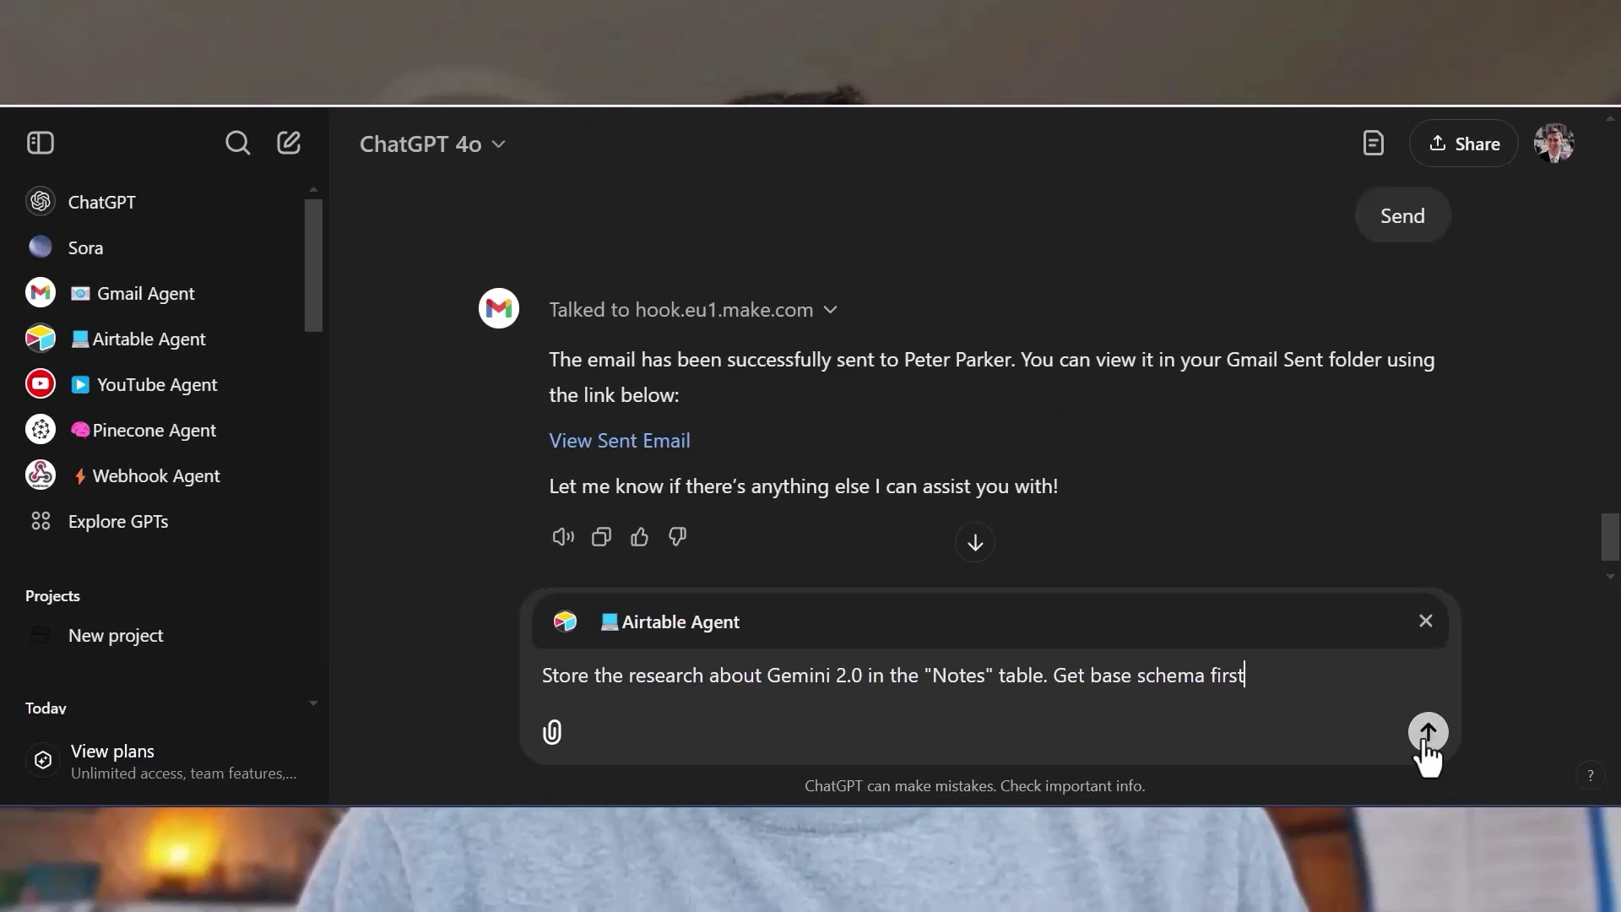
Save the Gemini 2.0 research to Airtable Notes and read row 18's detailed response.
left_click(1427, 735)
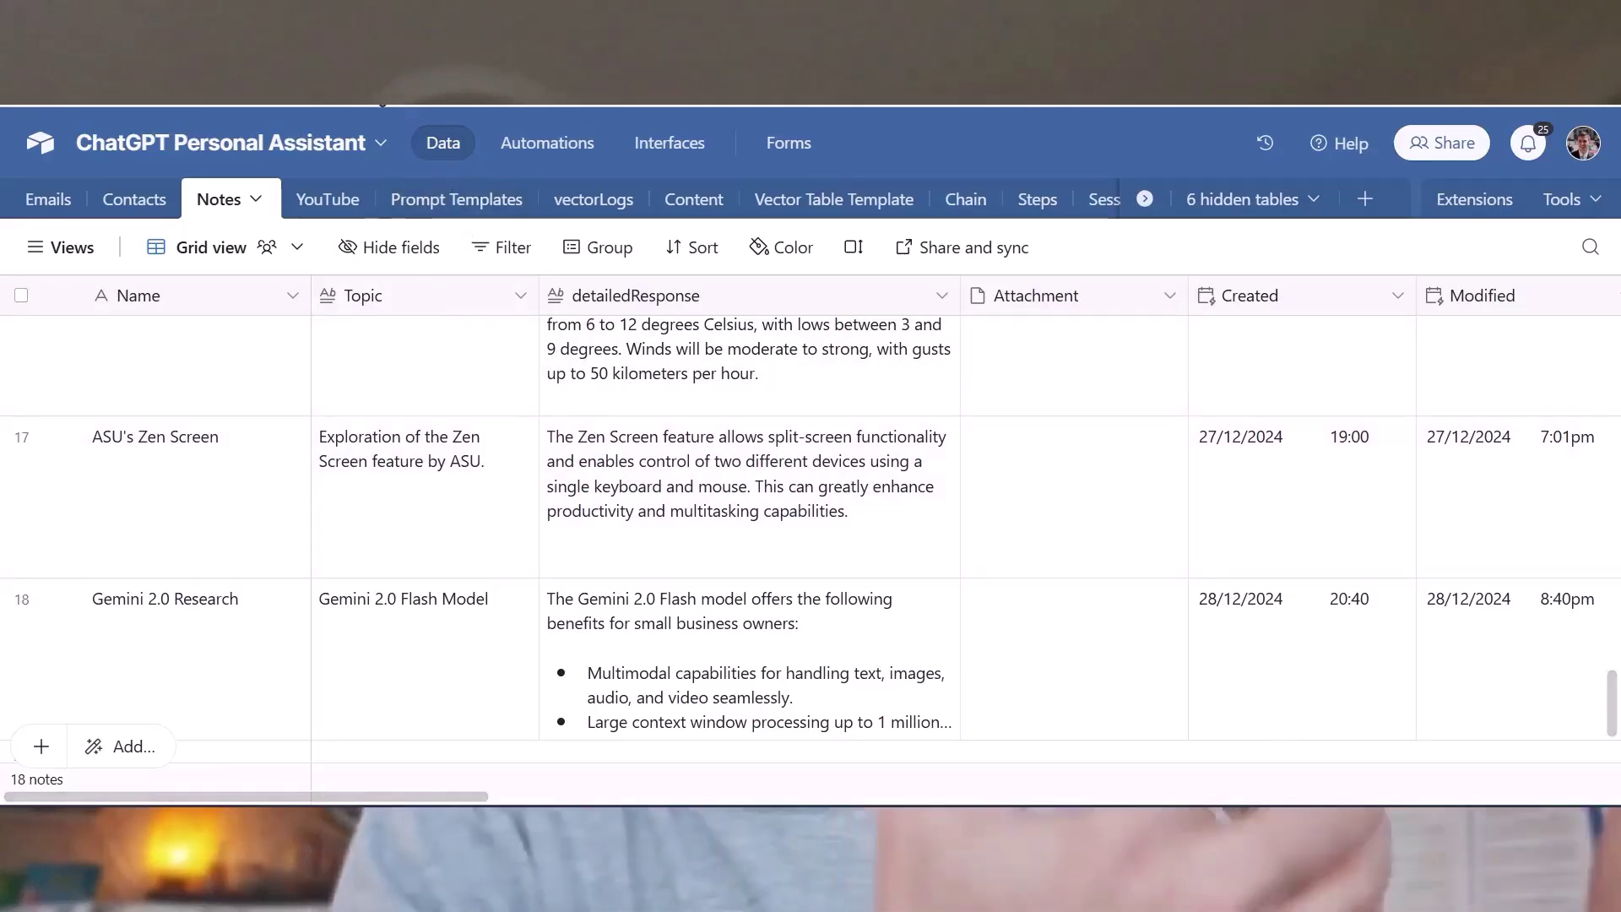
left_click(936, 595)
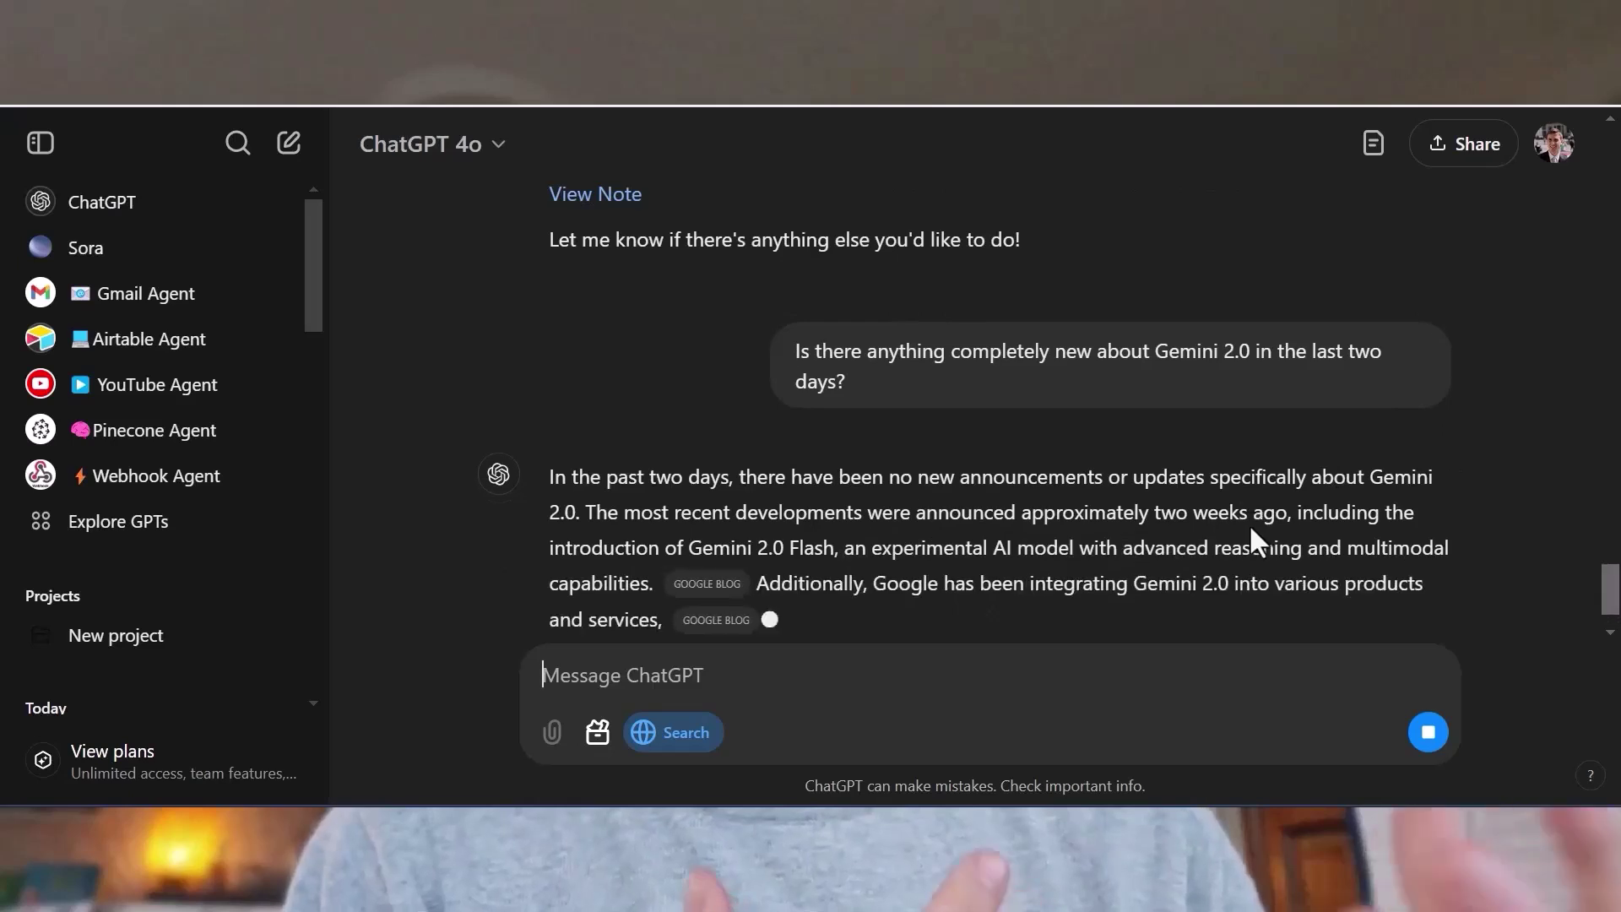
scroll(852, 585, "down", 5)
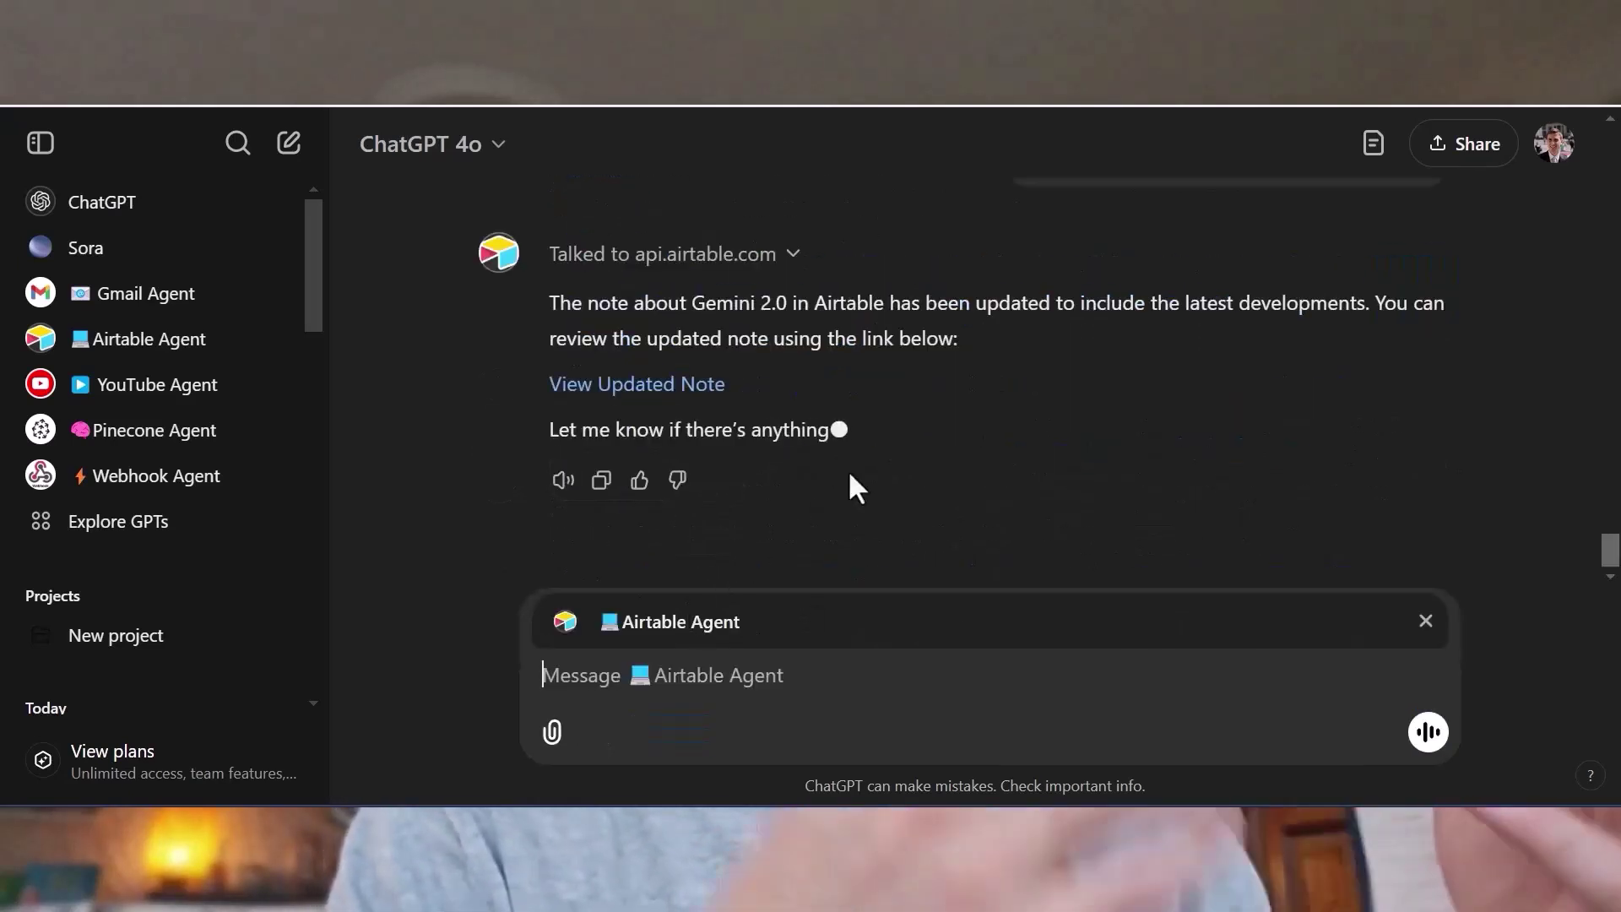
Open the updated Gemini 2.0 Research note, then the video from the YouTube search results.
left_click(661, 384)
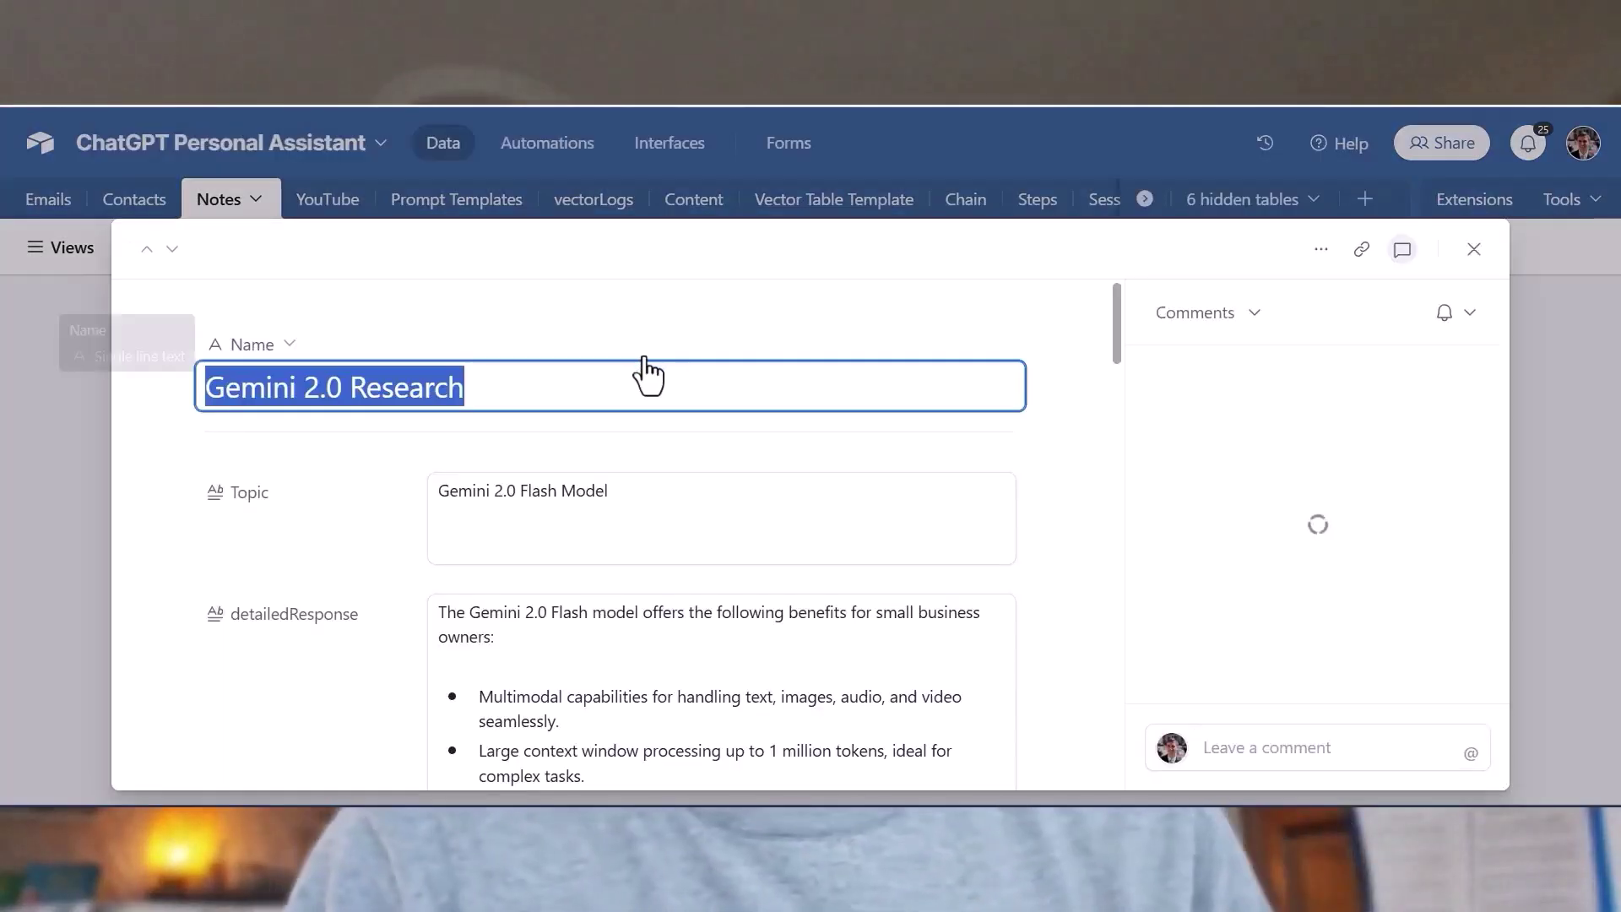
scroll(803, 384, "down", 5)
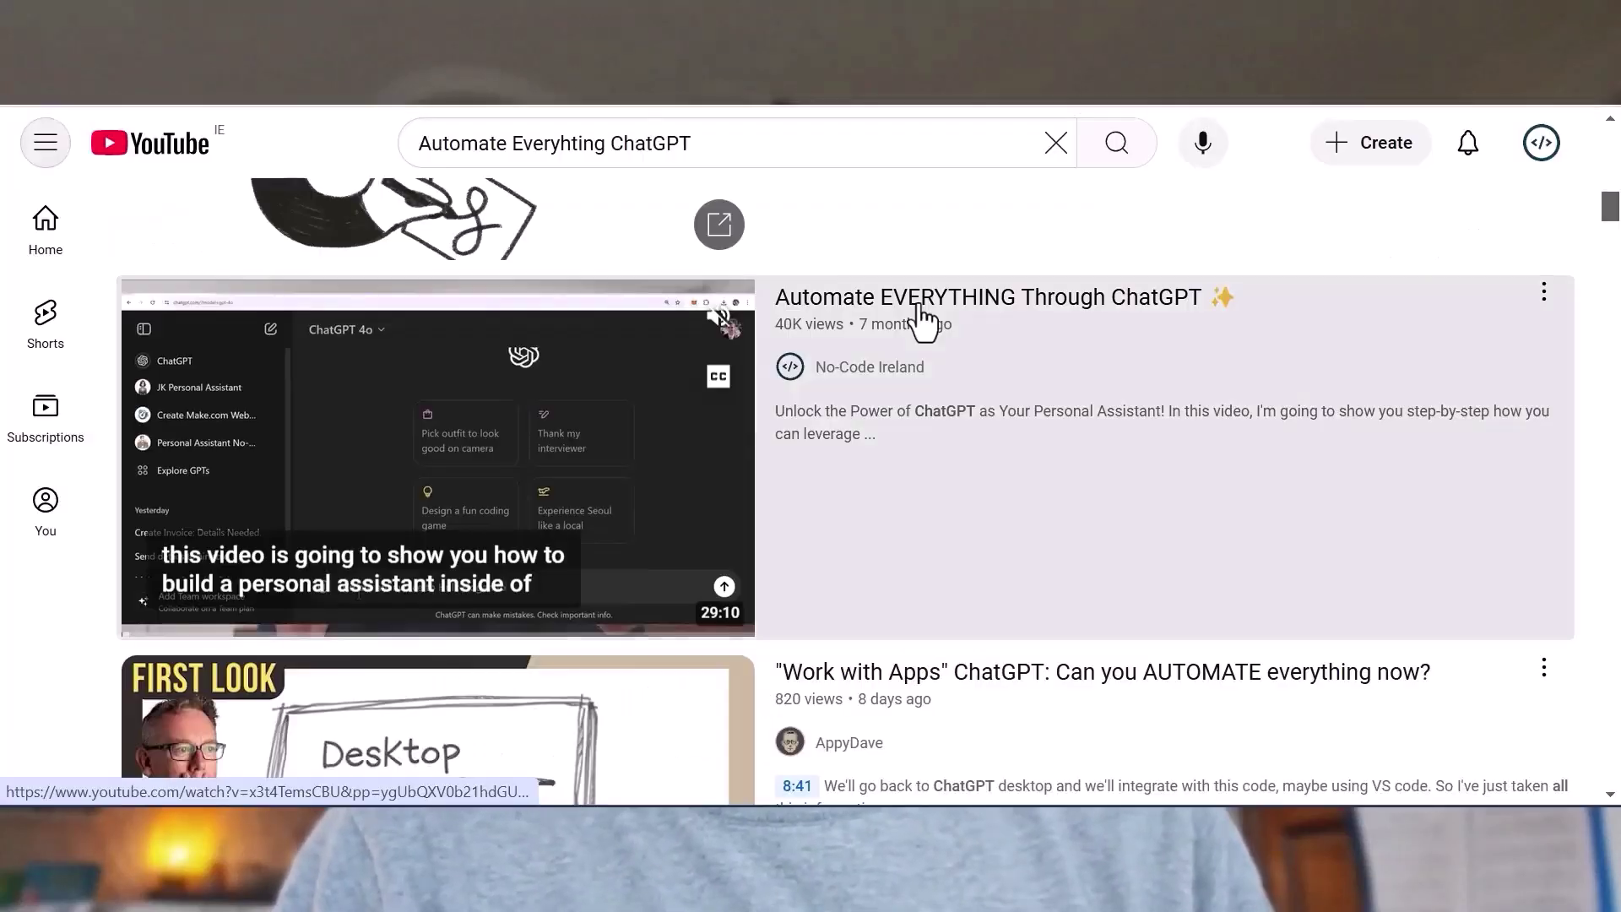
left_click(923, 319)
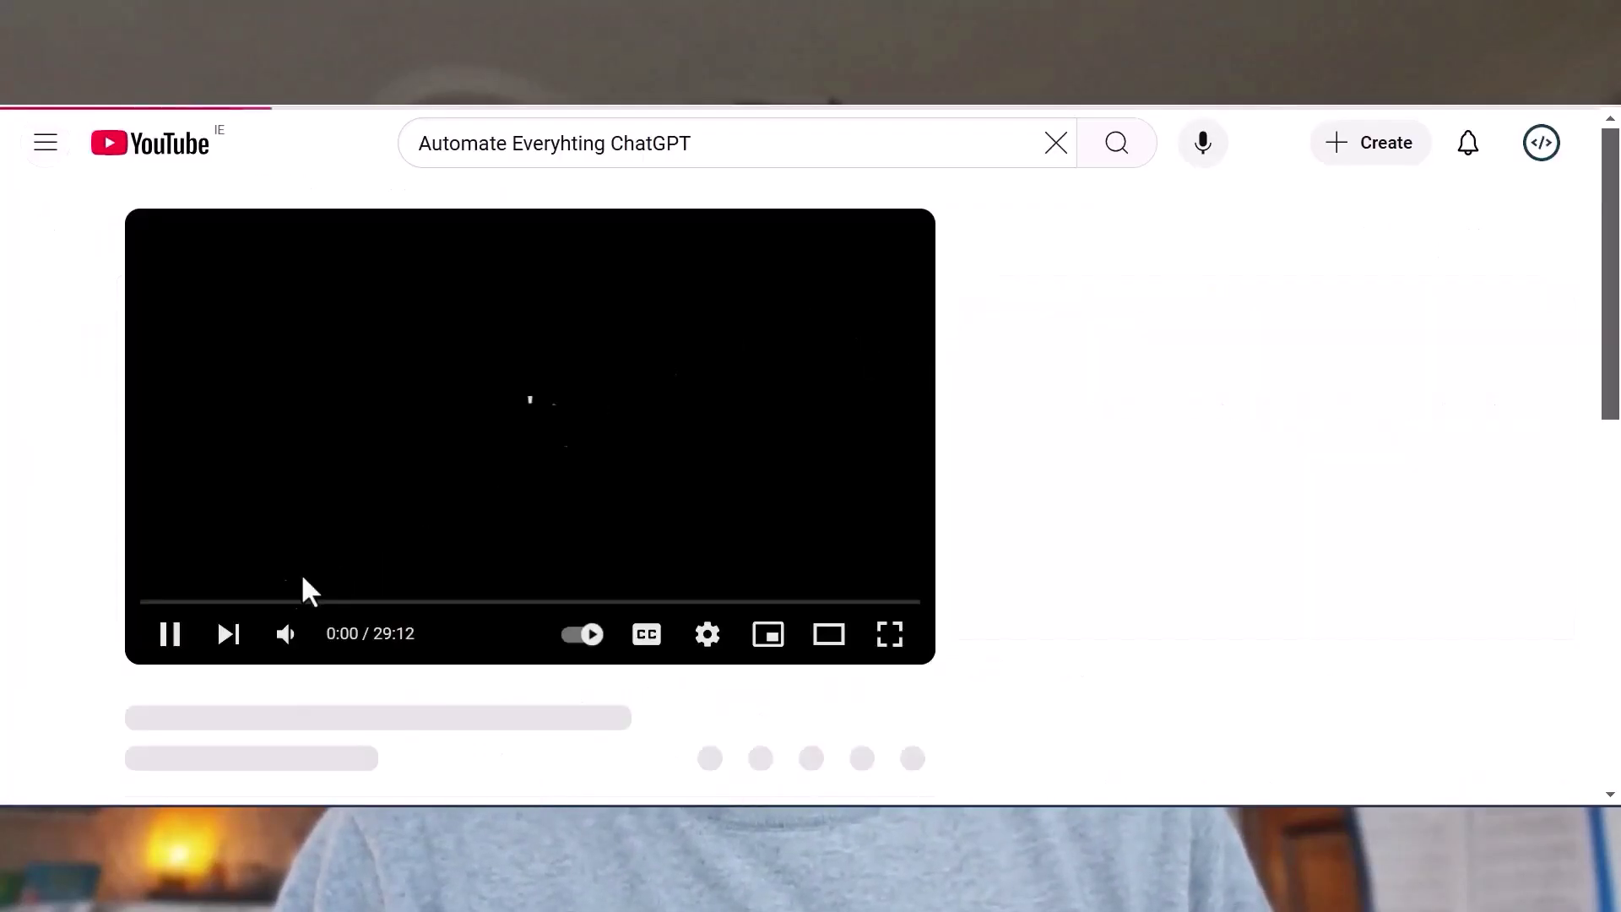
Copy the YouTube video's share link and send it to the YouTube Agent for a summary.
left_click(868, 749)
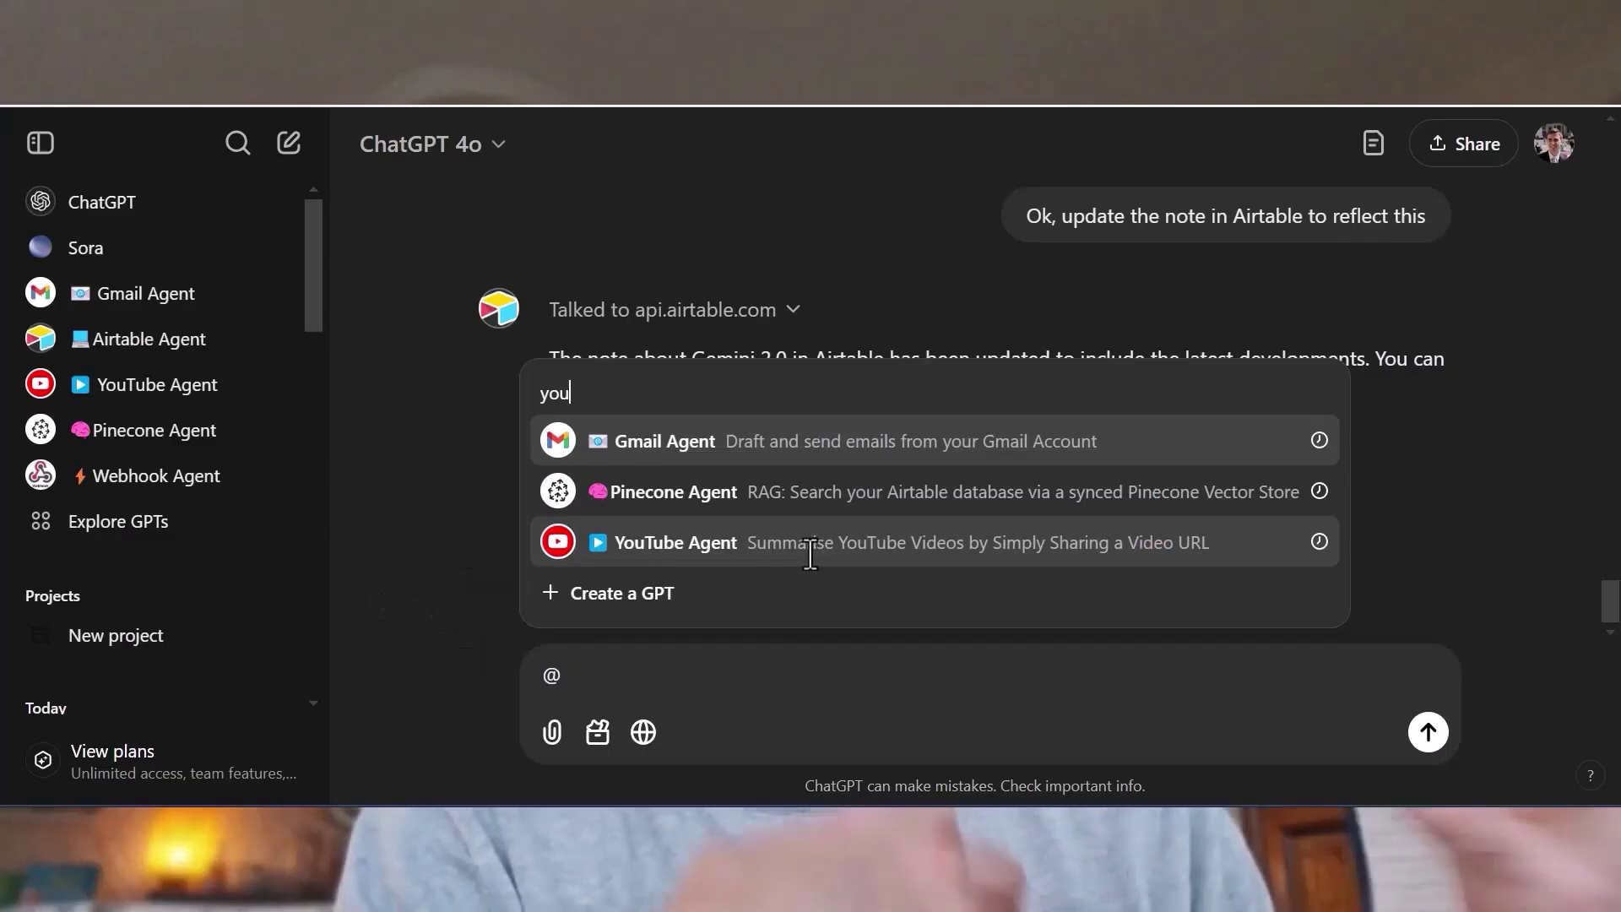
left_click(807, 547)
type("https://youtu.be/x3t4TemsCBU?si=ltFEdd_3ZSCE-wtq")
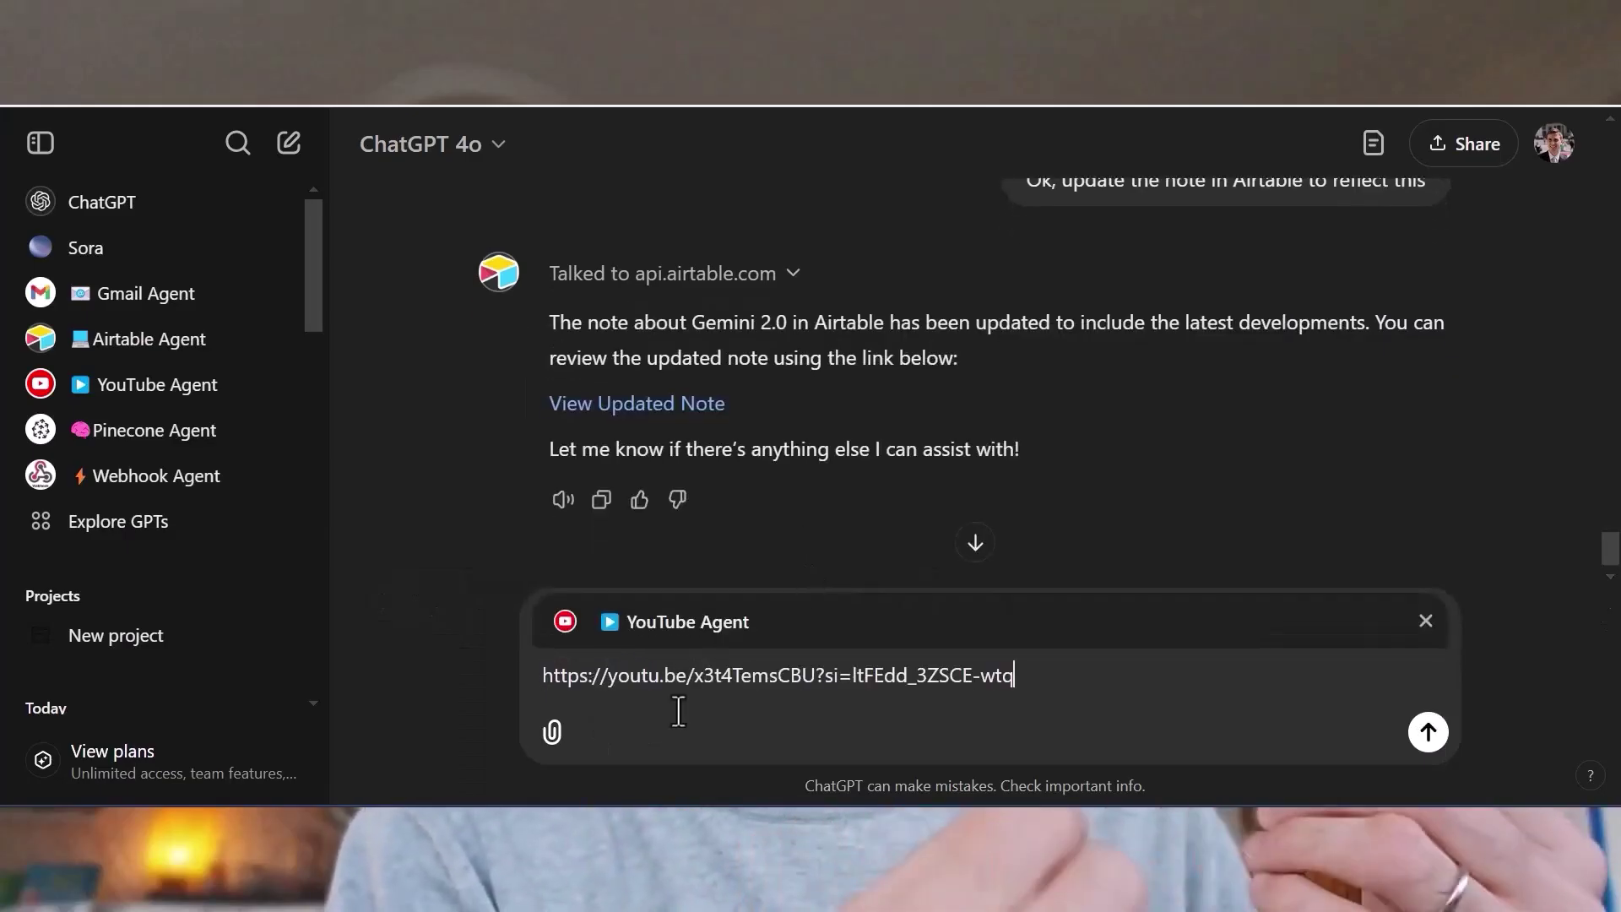
key("Return")
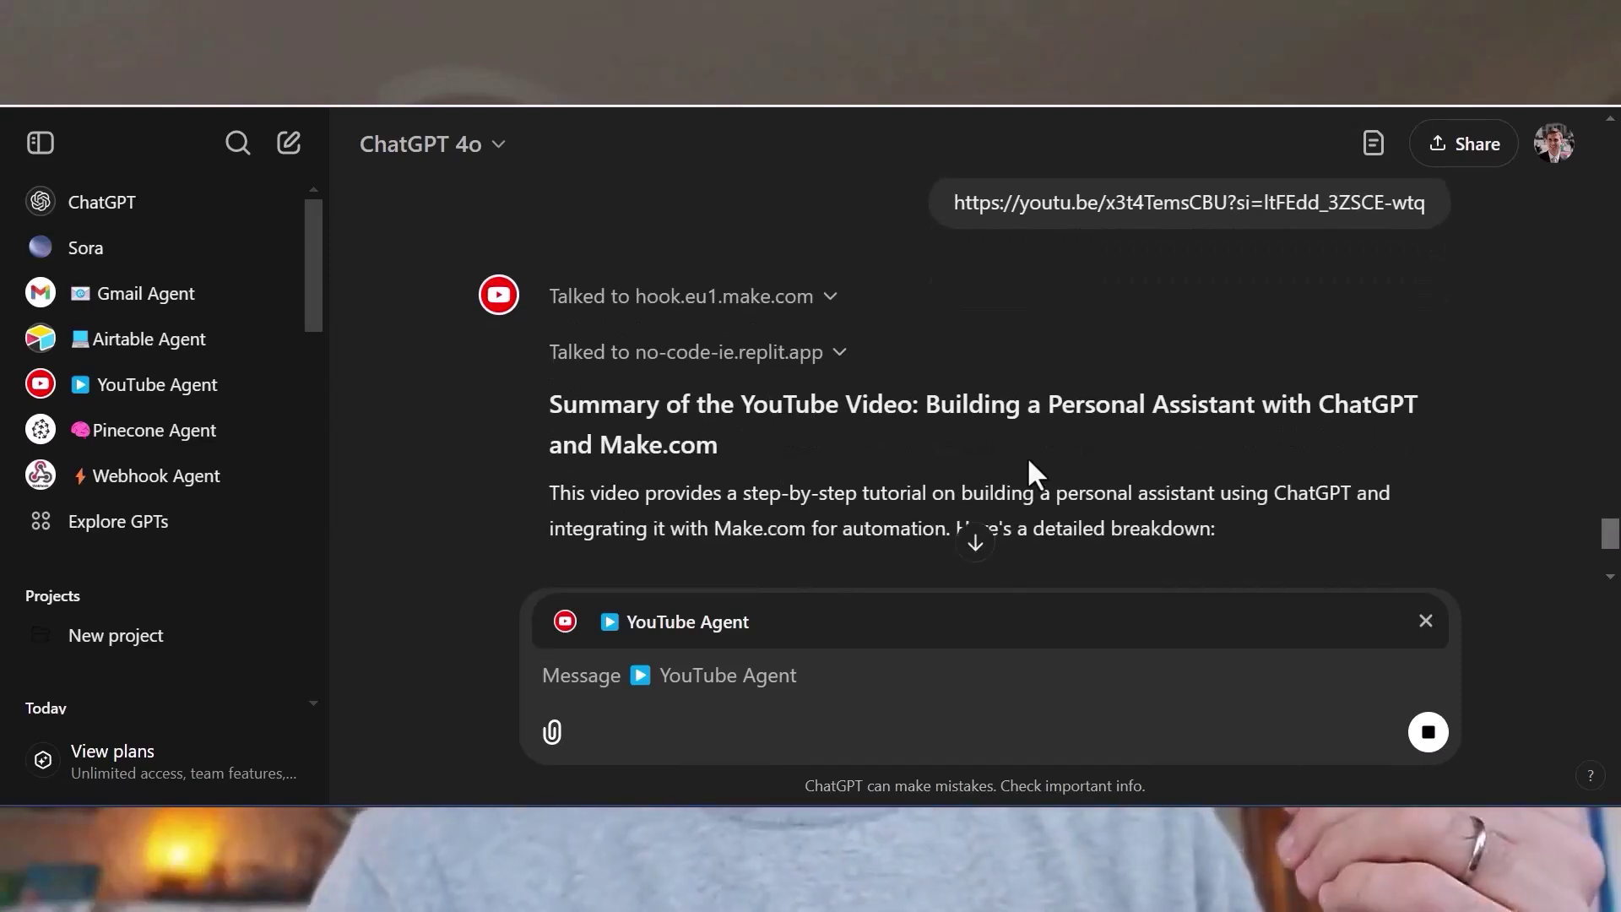
scroll(1027, 456, "down", 10)
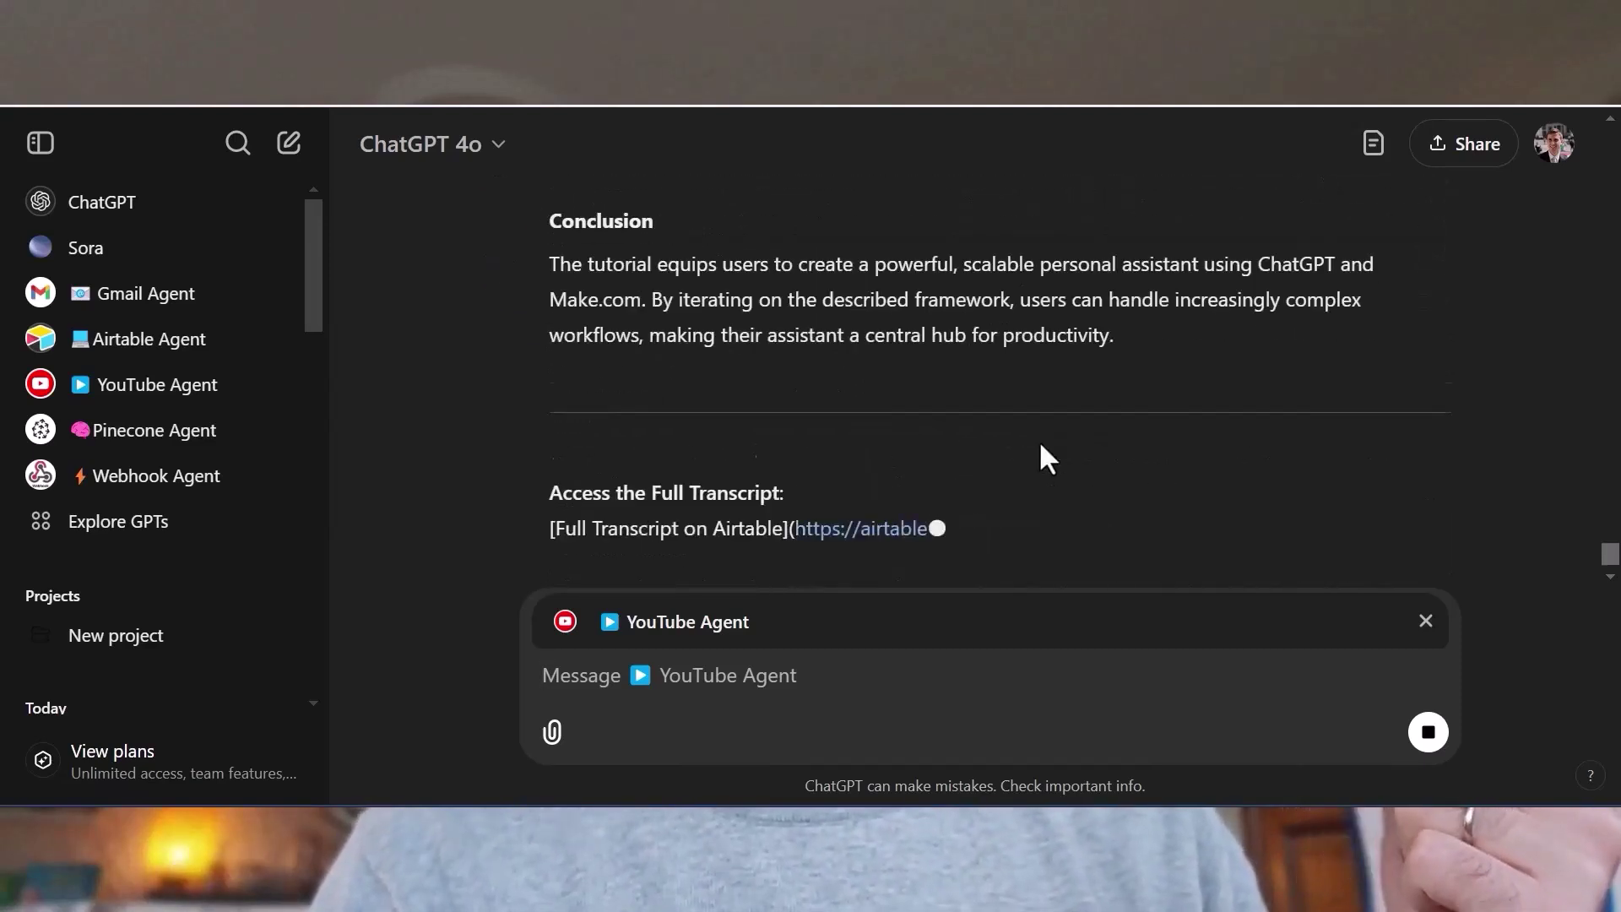
Check the Airtable Notes table for the saved summary in row 19.
key("alt+Tab")
scroll(377, 540, "down", 2)
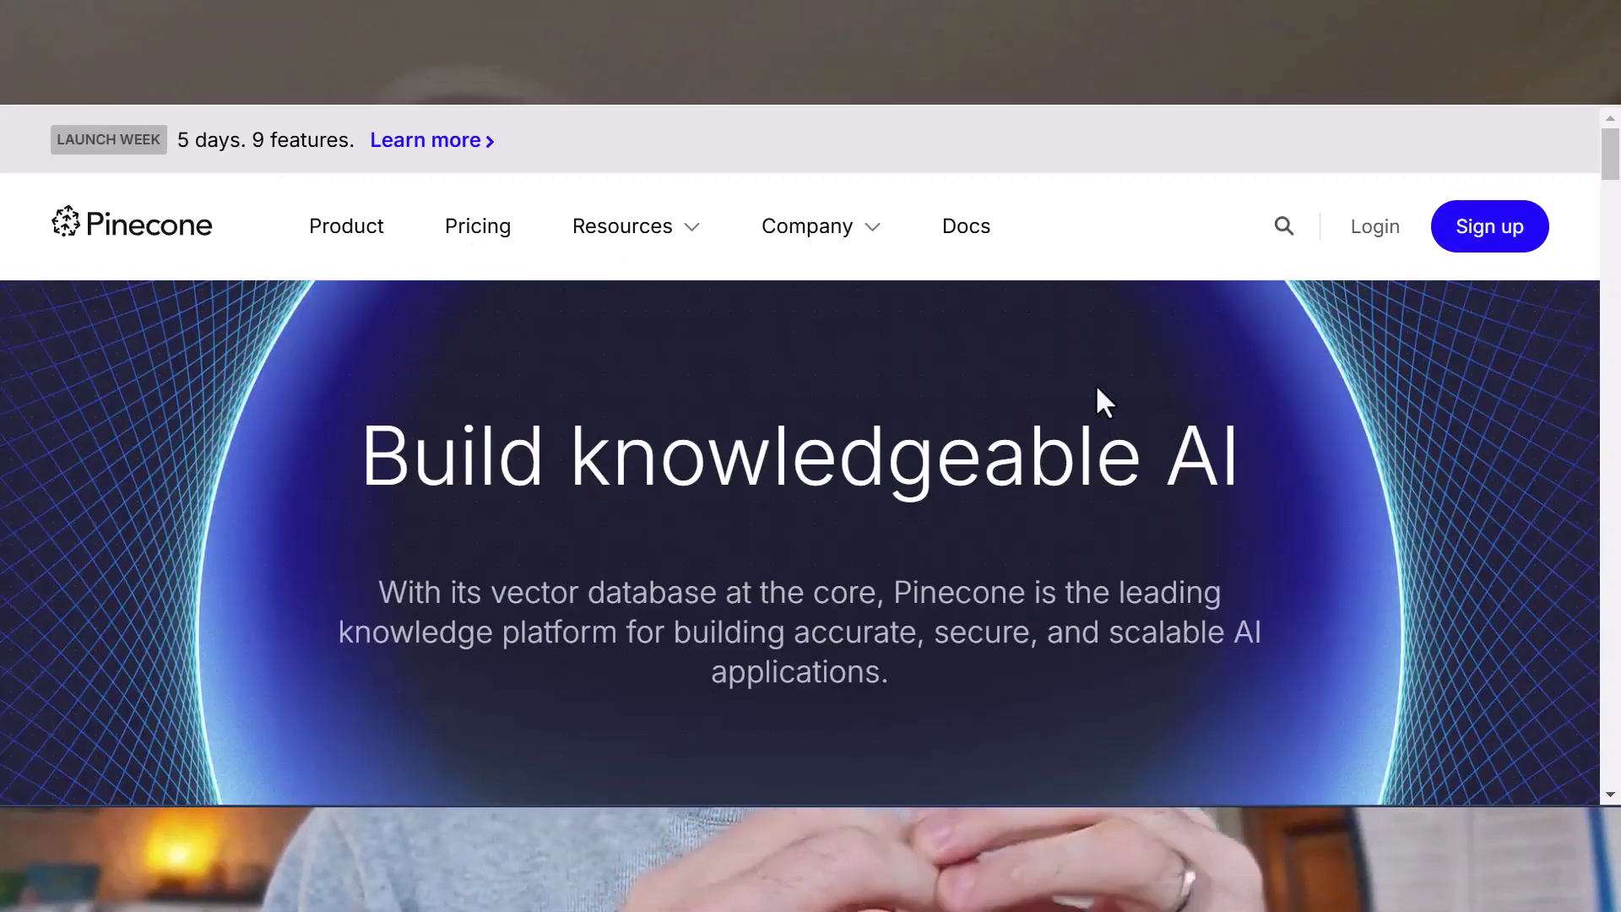
scroll(1098, 397, "down", 2)
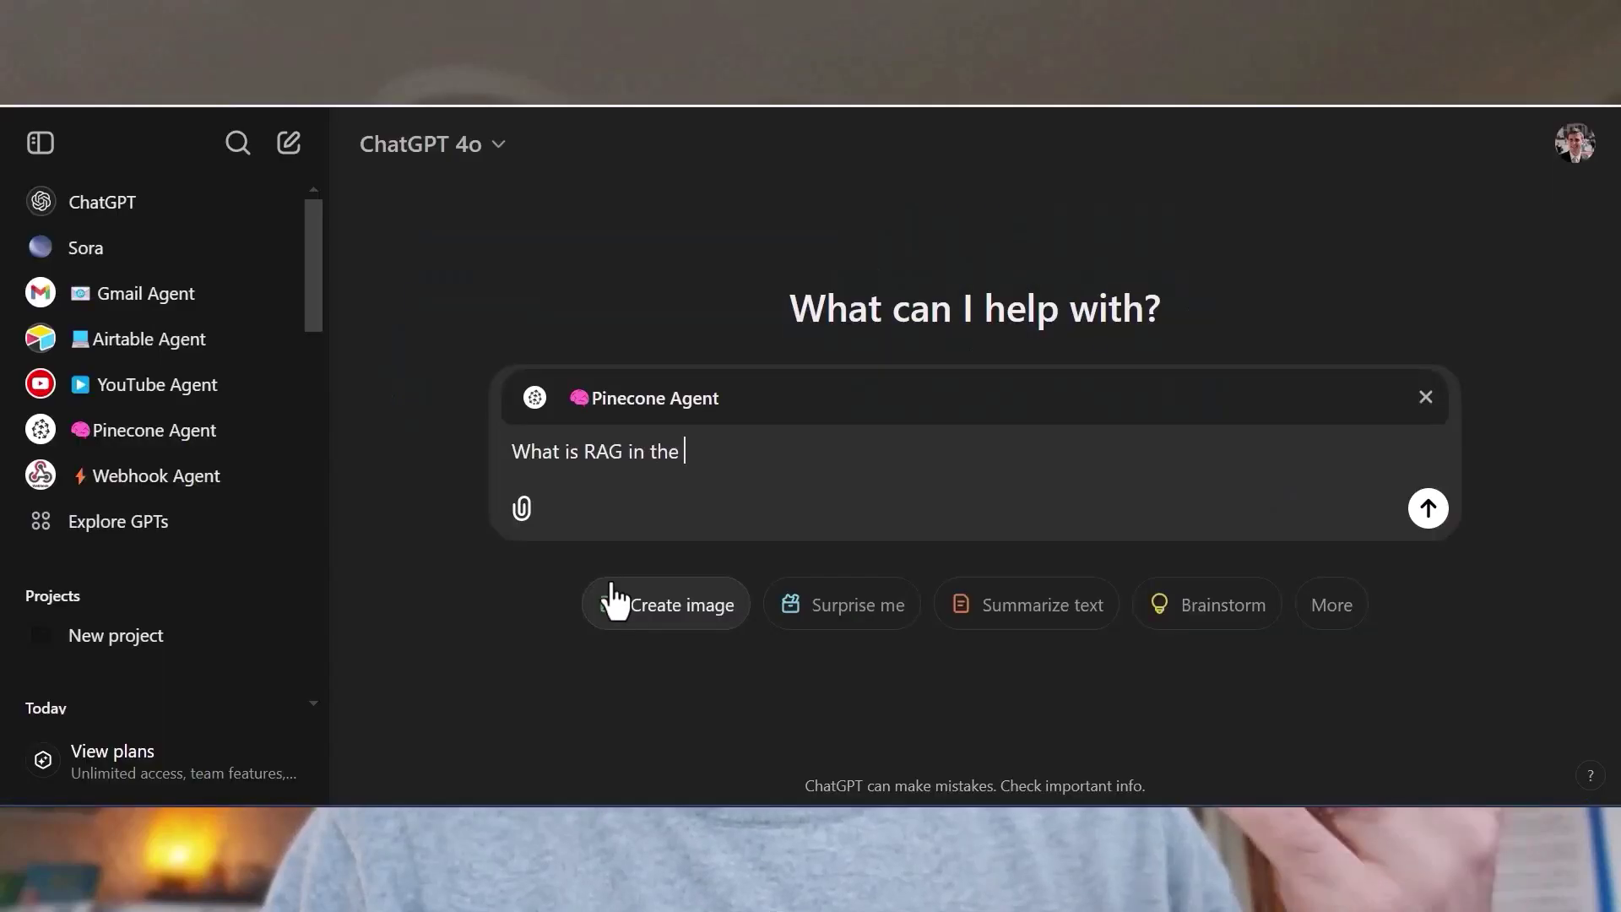
Ask the Pinecone Agent 'What is RAG in the context of artificial intelligence?'.
type("context of ")
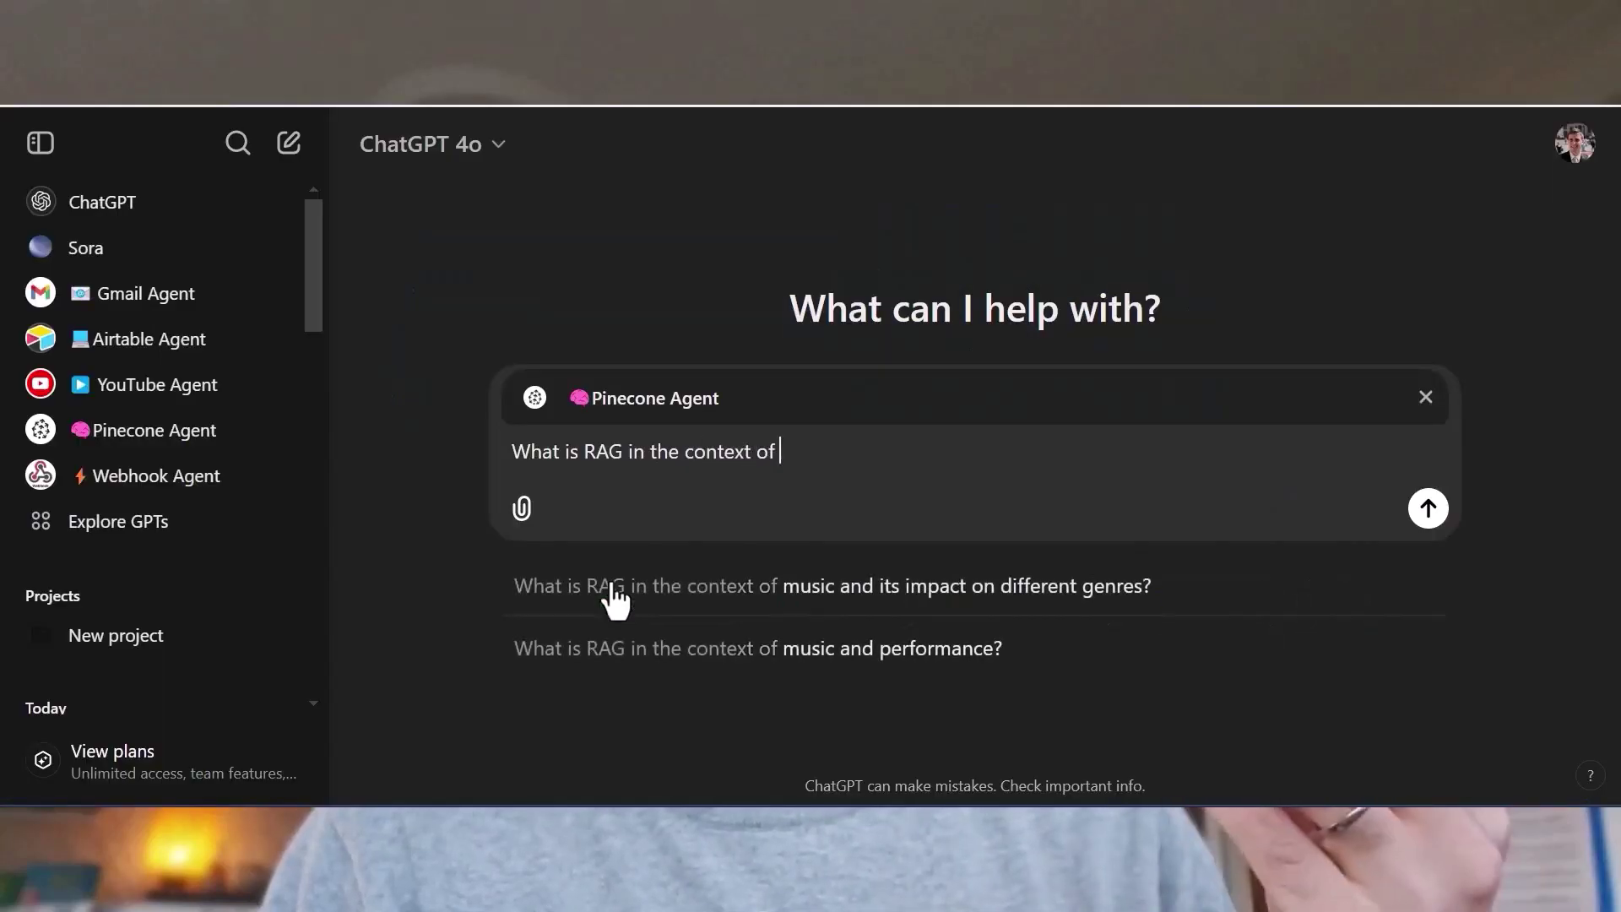
type("artifici")
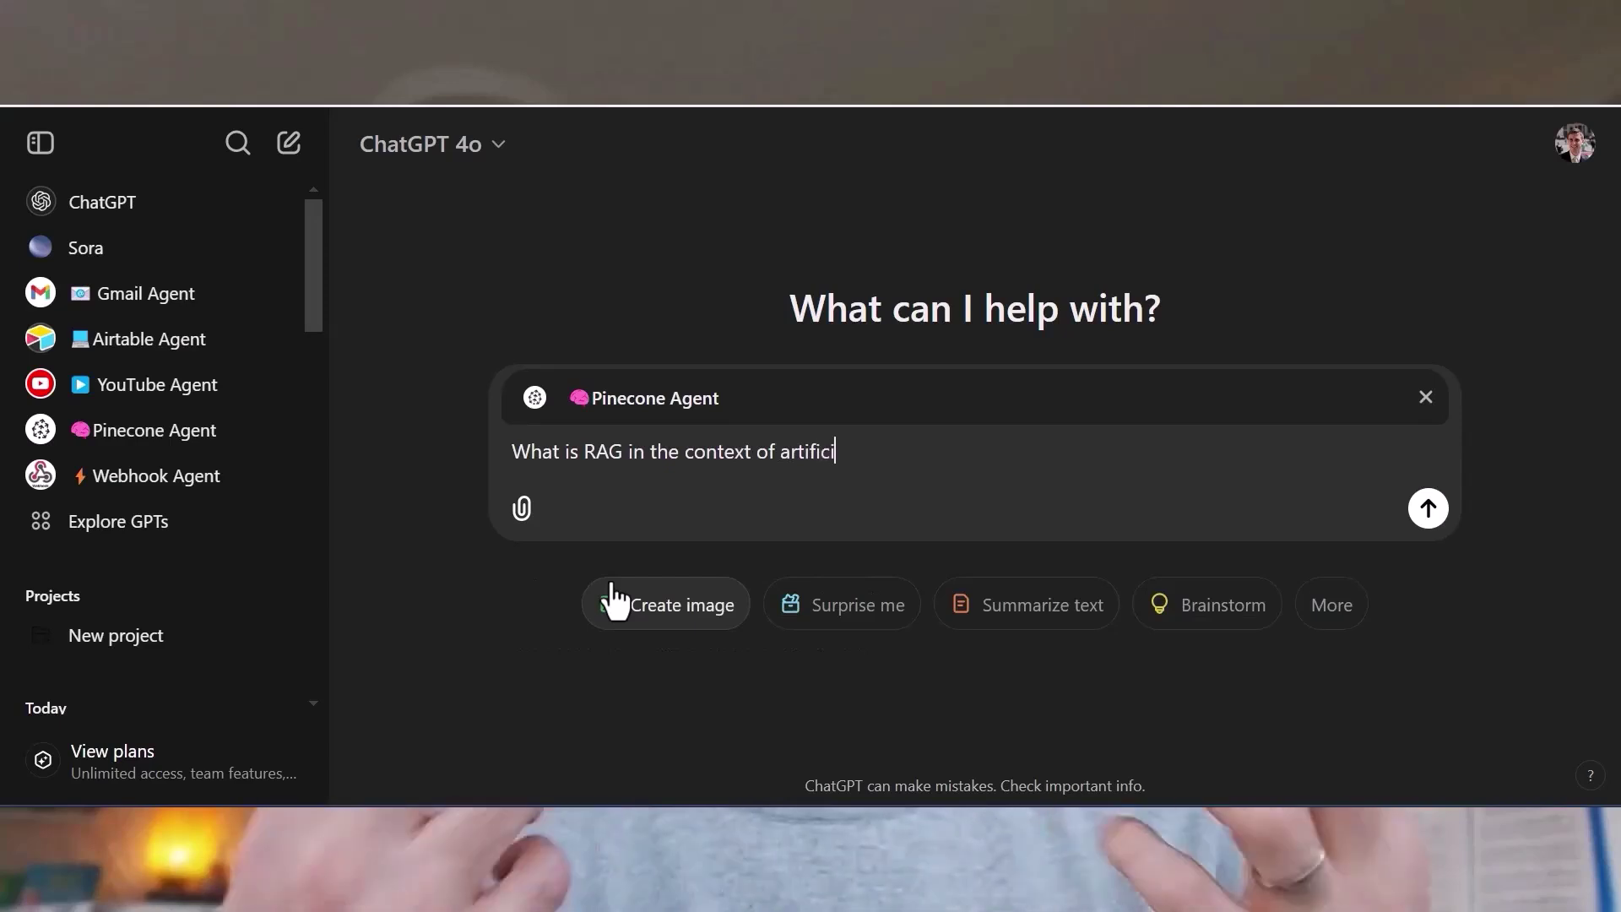
type("al intelligence")
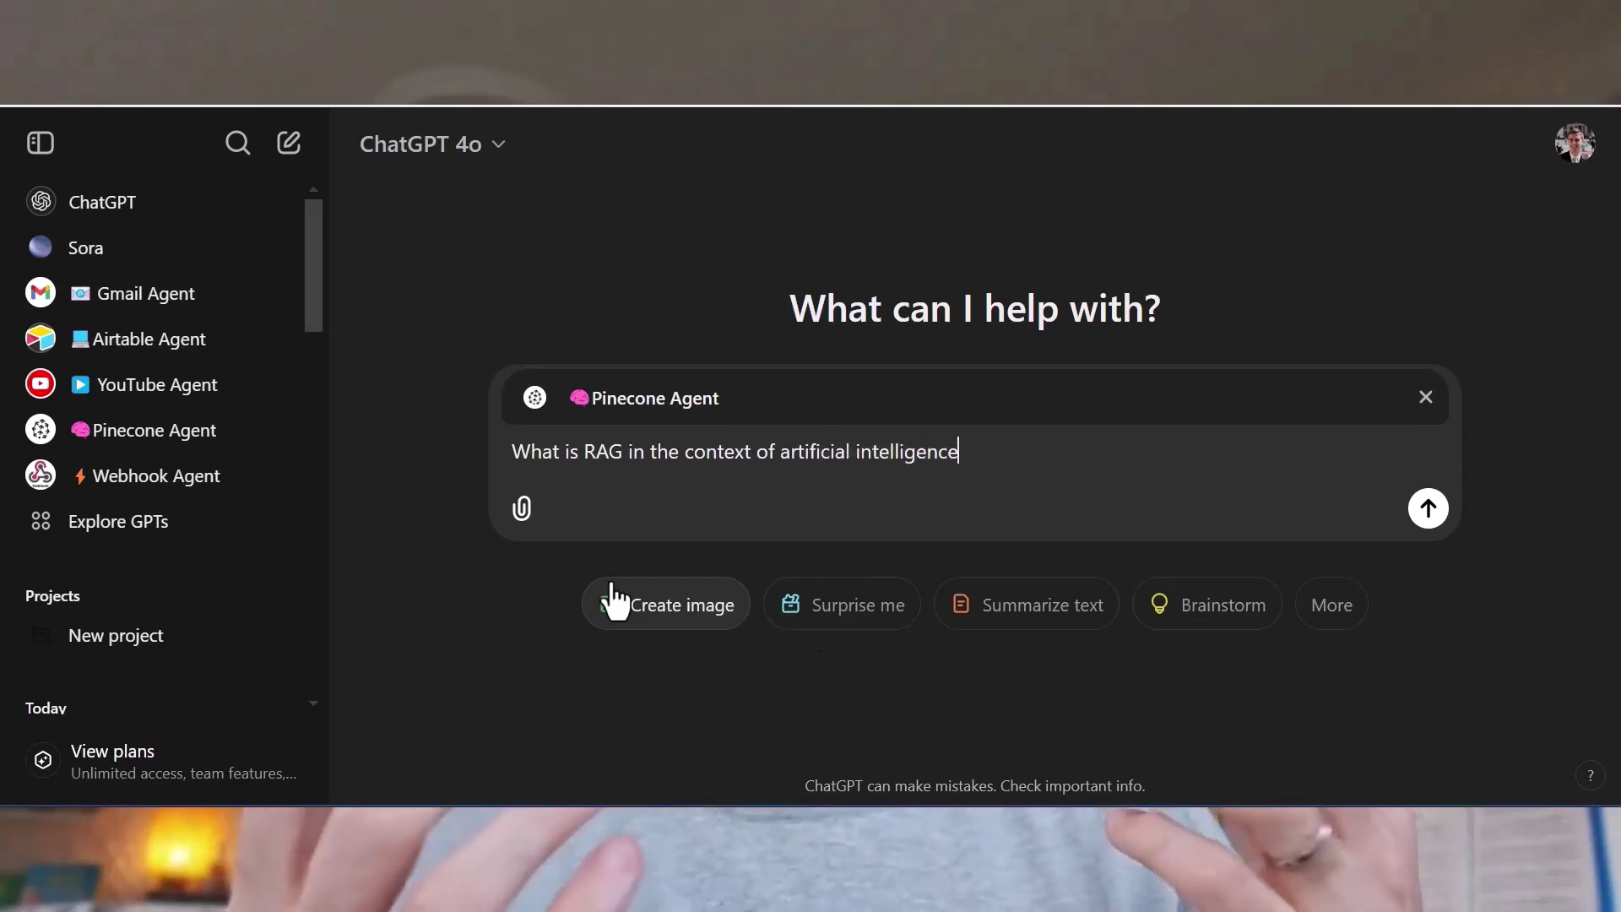
type("?")
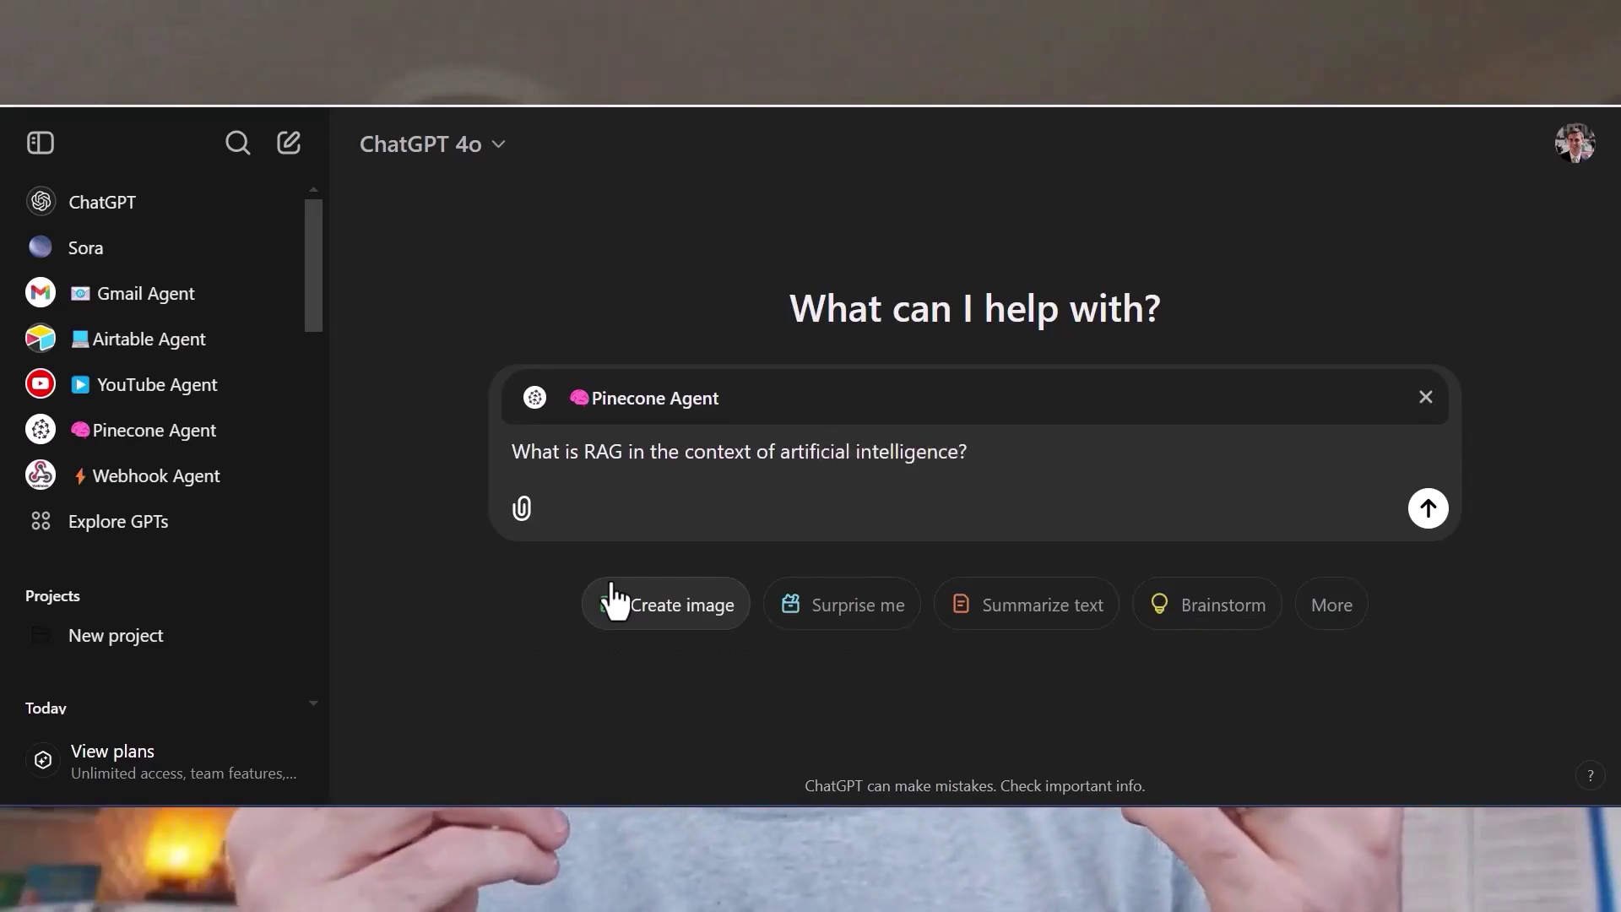
key("Return")
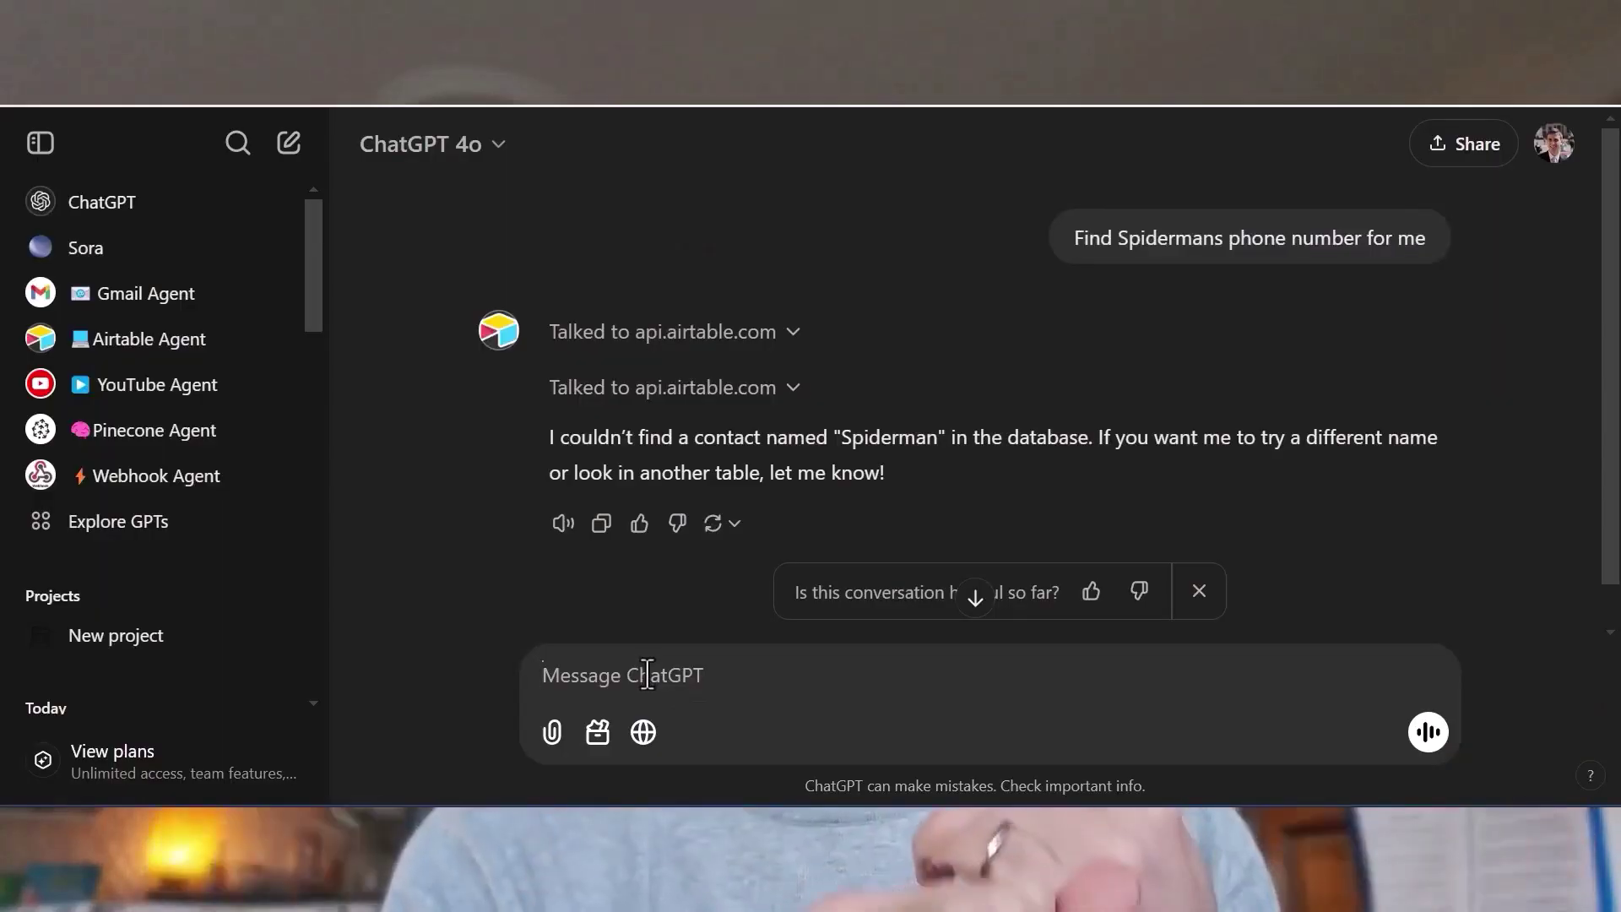
type("@pine")
key("Return")
type("Find Spidermans phone number for me")
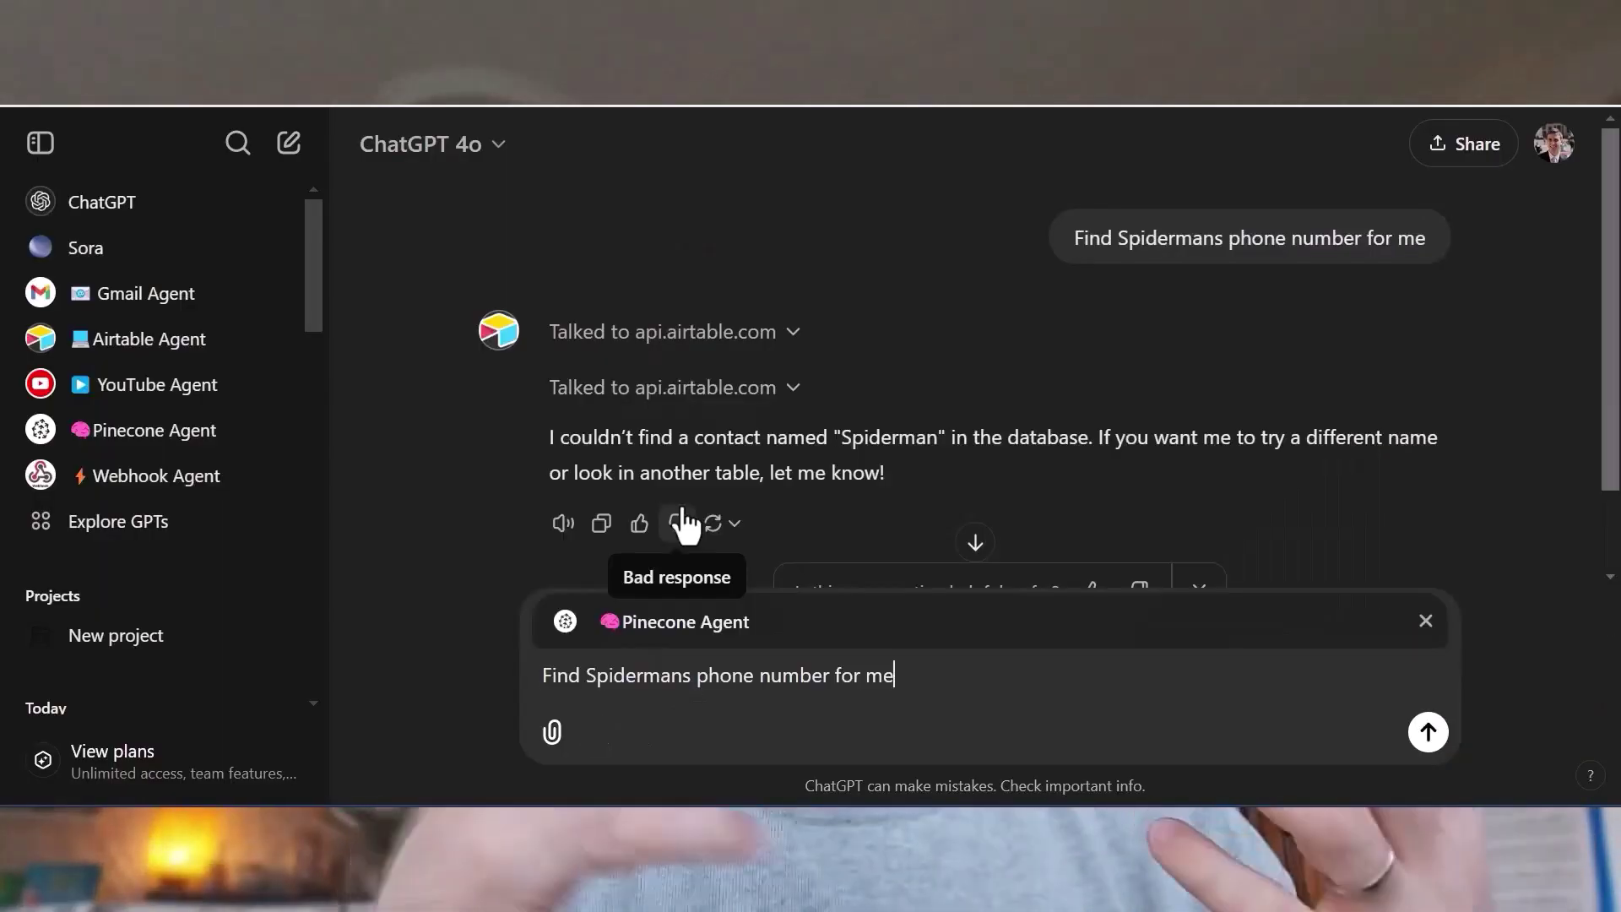
key("Return")
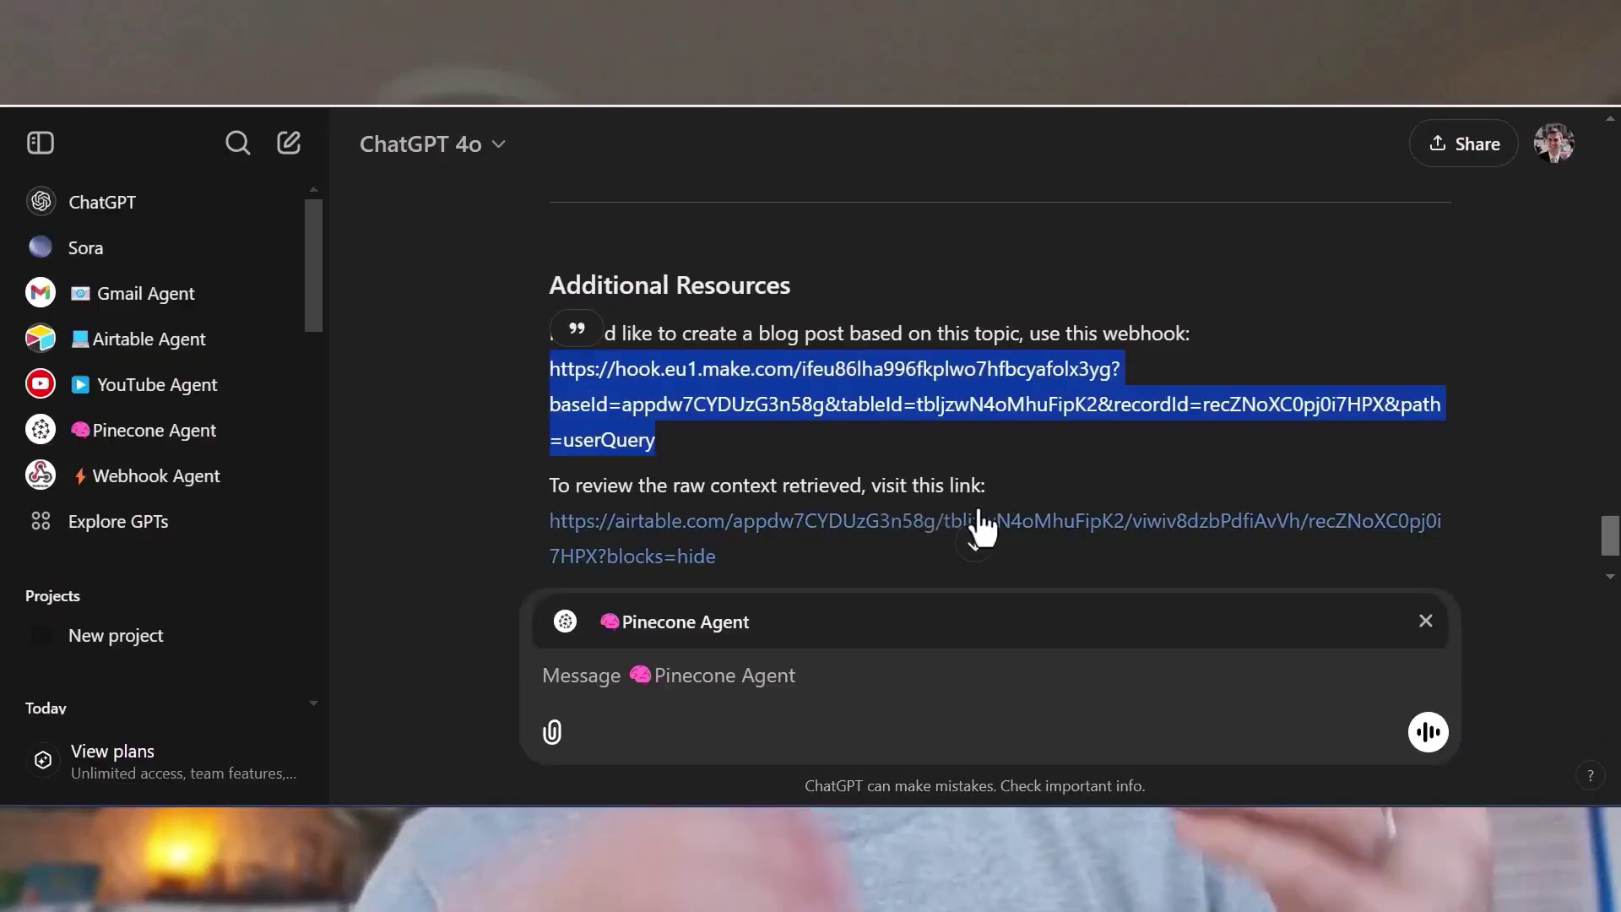
Replace the Pinecone Agent mention with the Webhook Agent in a new message.
scroll(1013, 506, "down", 1)
left_click(1426, 621)
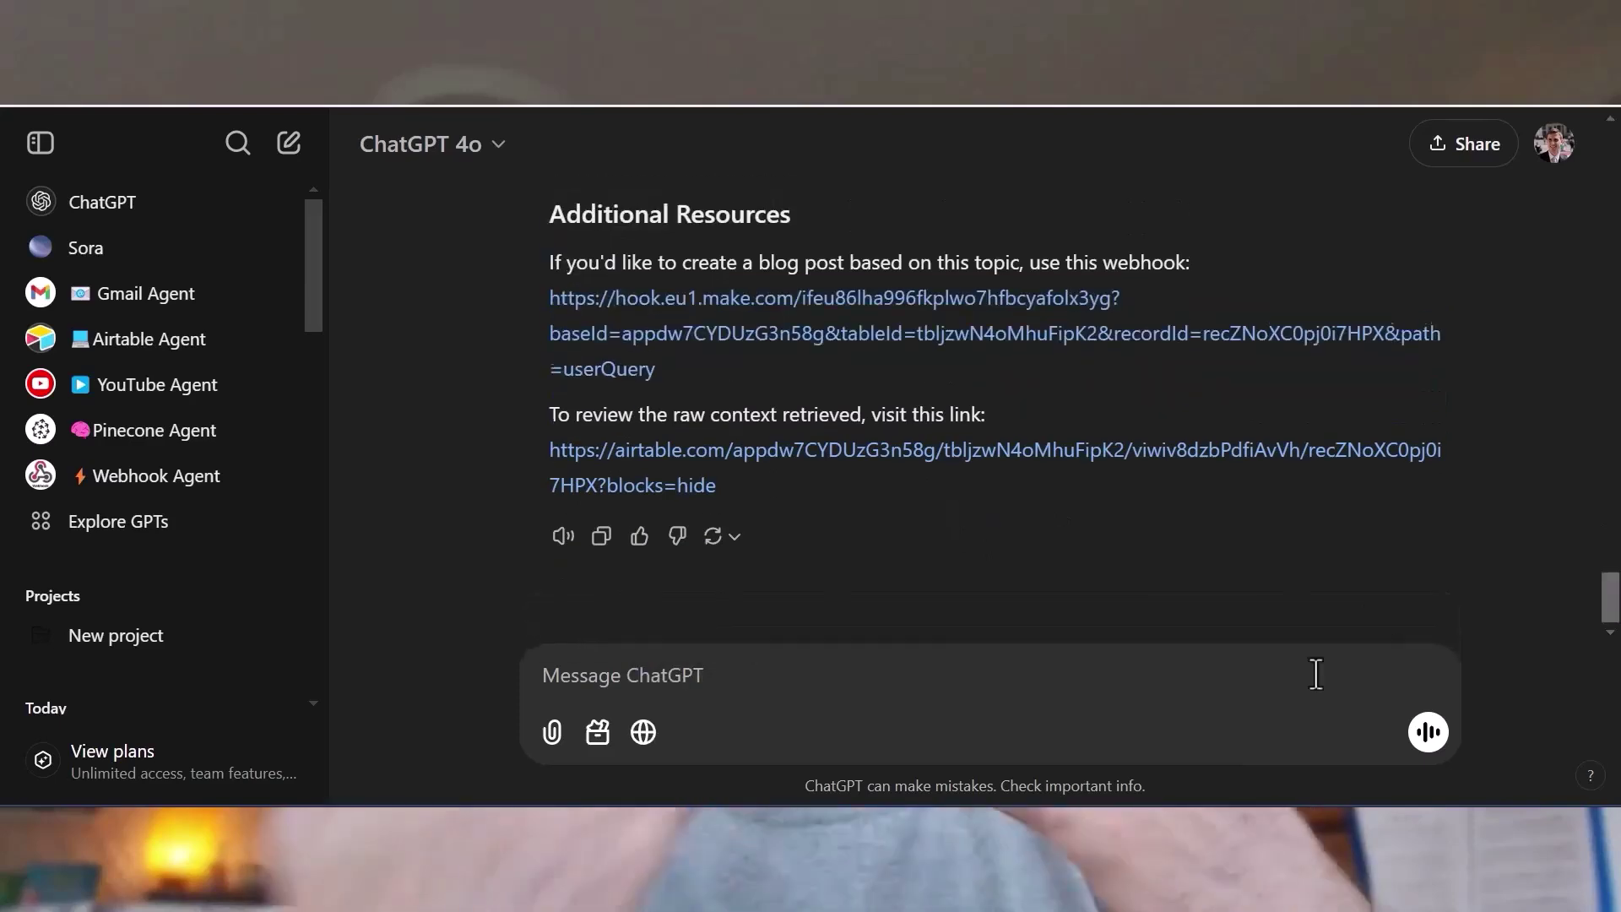
left_click(686, 675)
type("@")
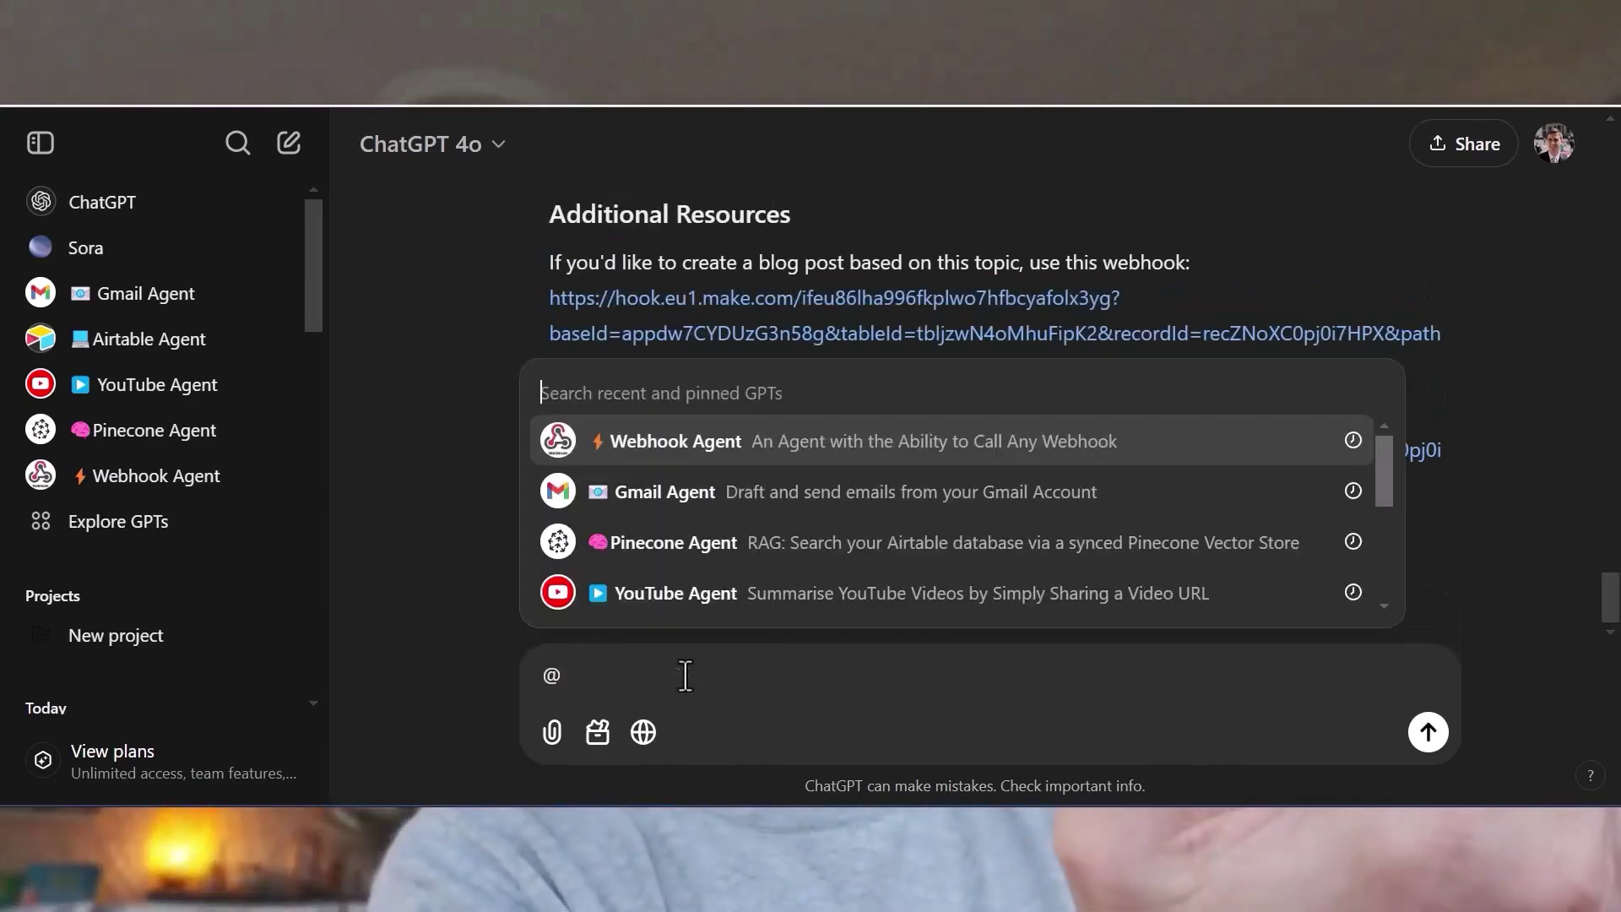
type("webhook")
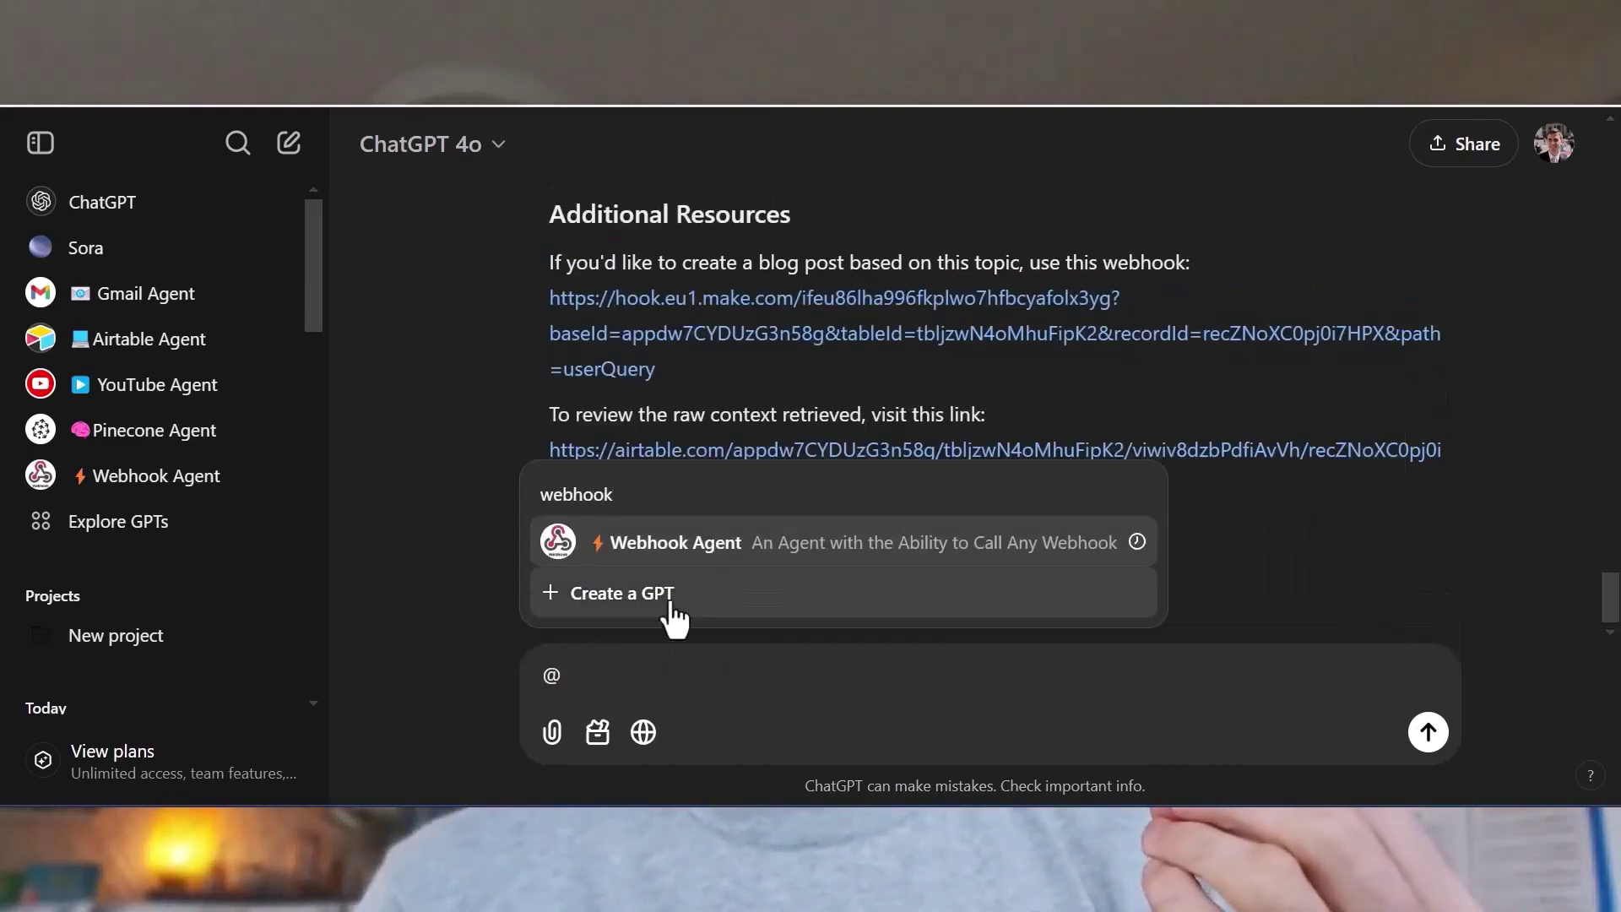
left_click(659, 553)
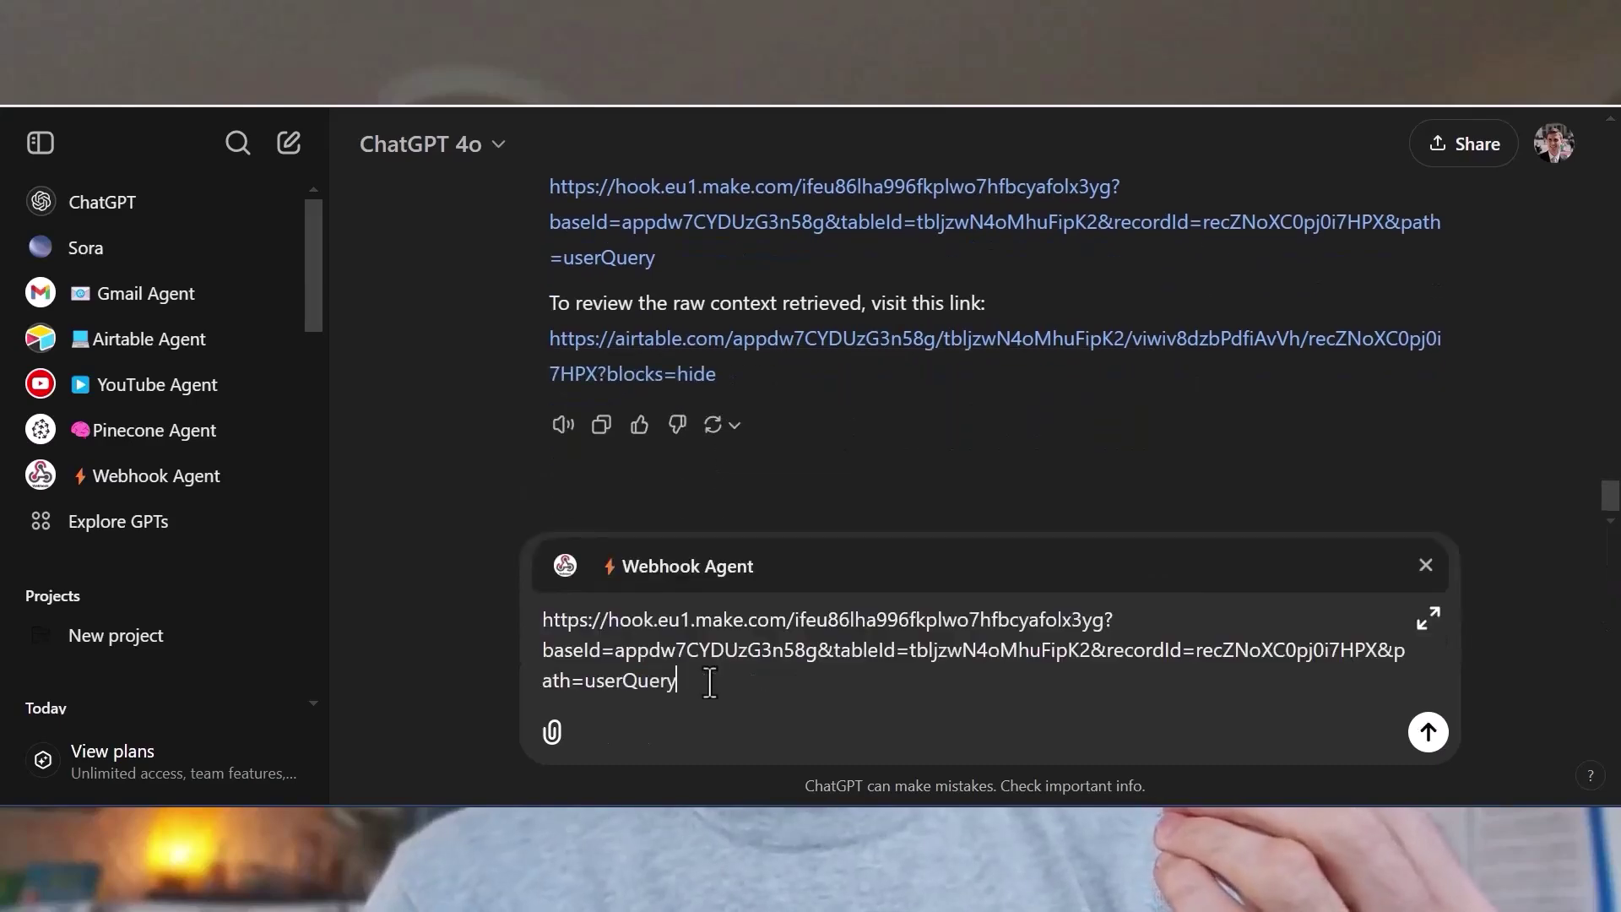
Send the blog-post webhook URL to the Webhook Agent, open the content, and view its image.
key("Return")
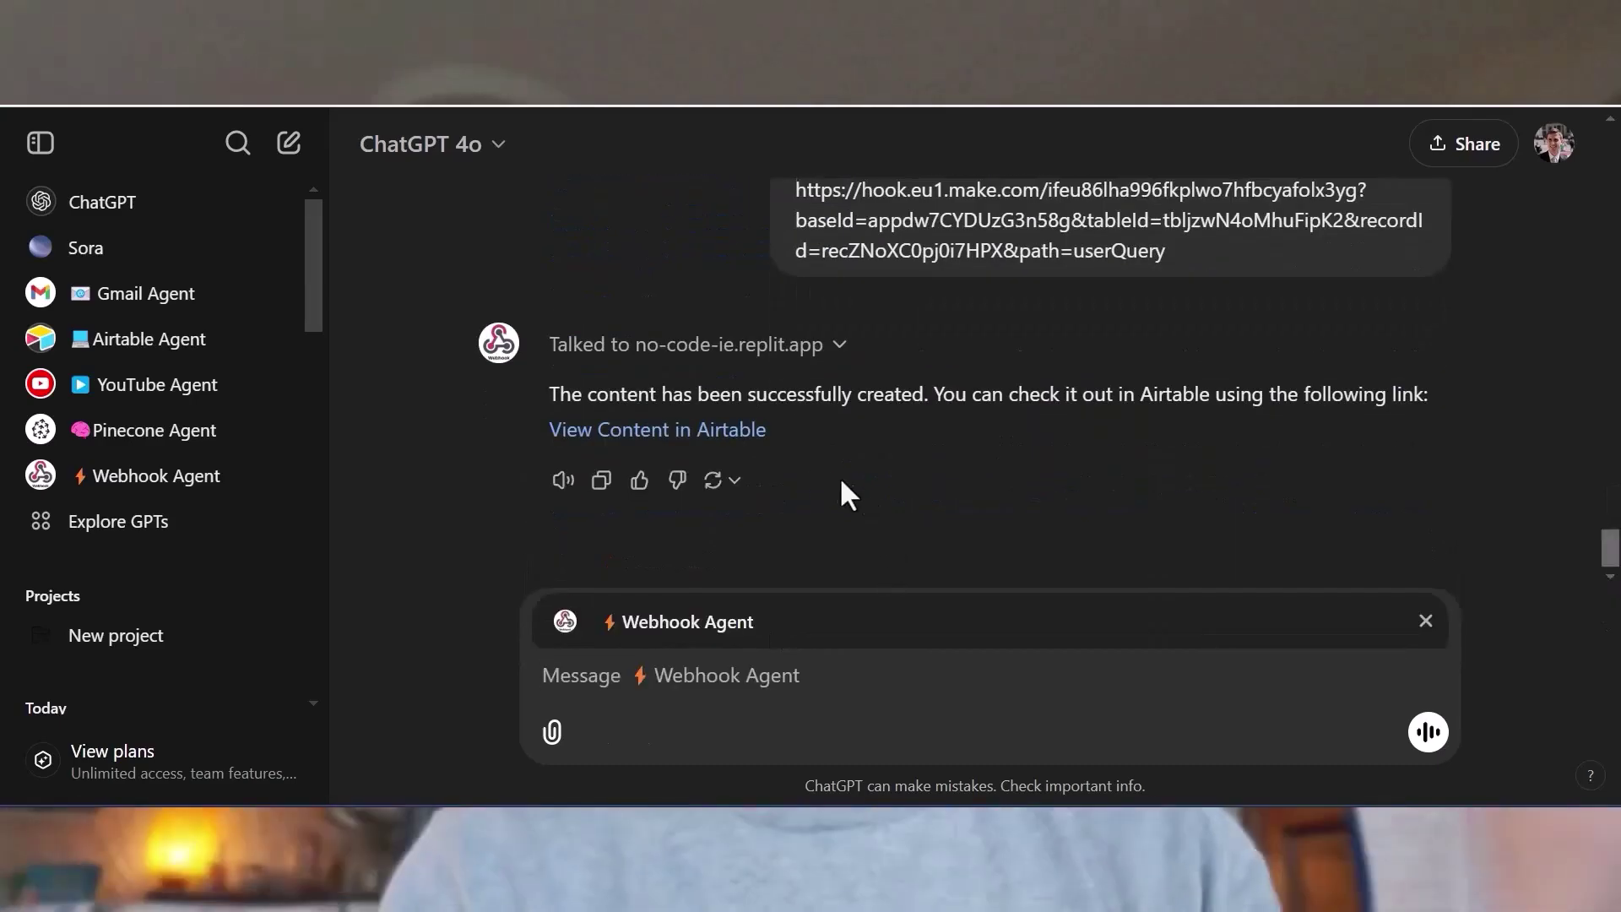
left_click(727, 460)
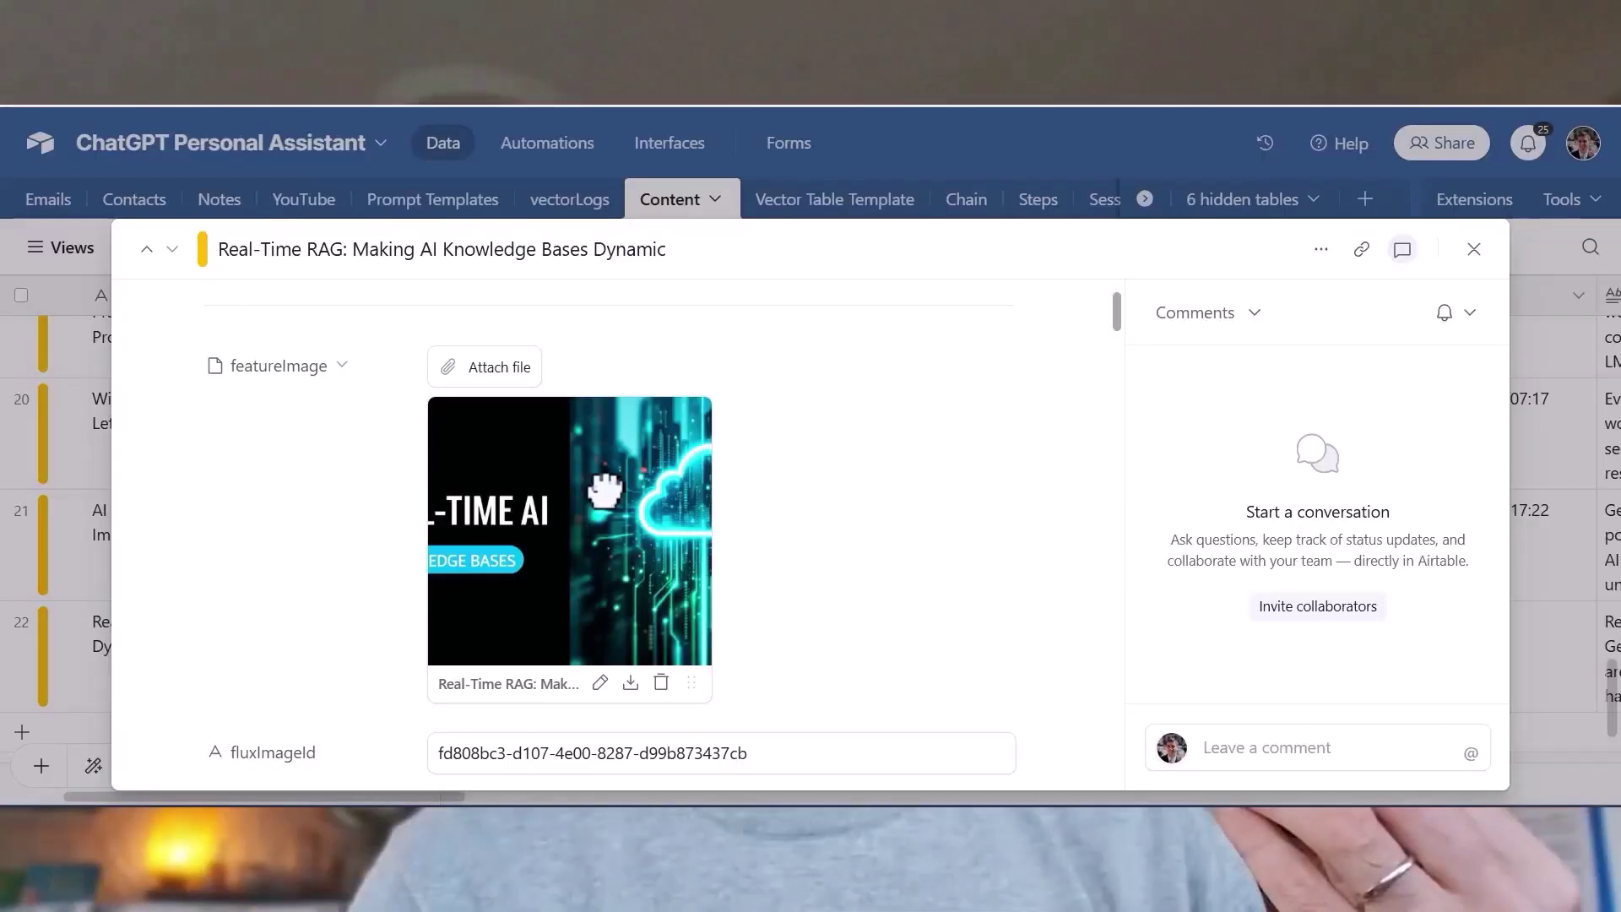
left_click(570, 530)
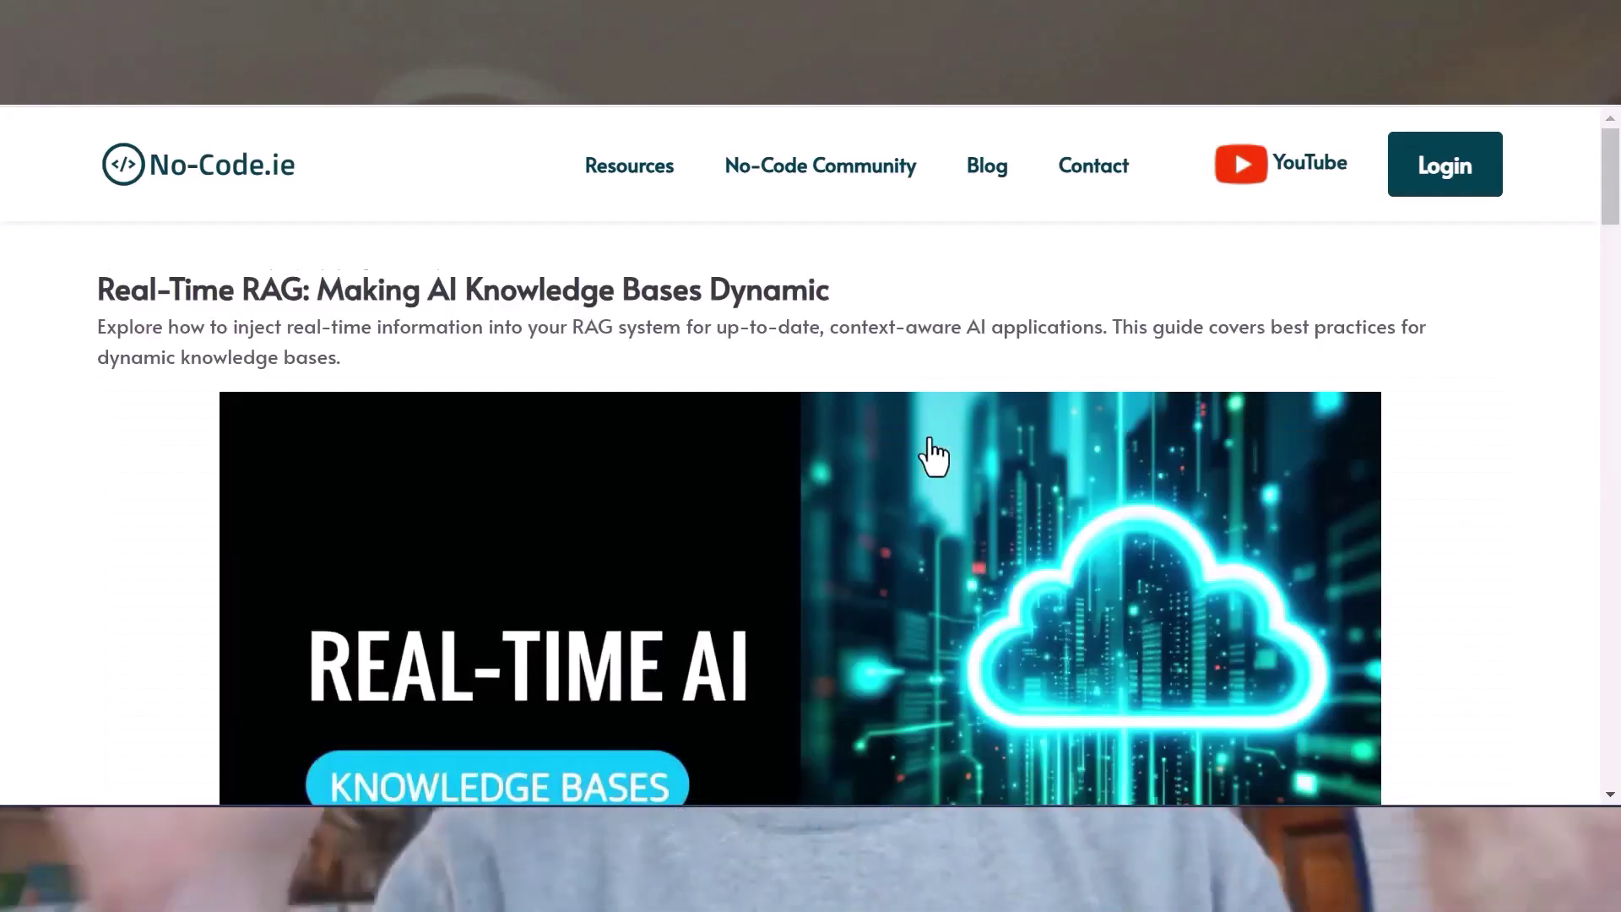
scroll(929, 440, "down", 9)
scroll(925, 437, "down", 5)
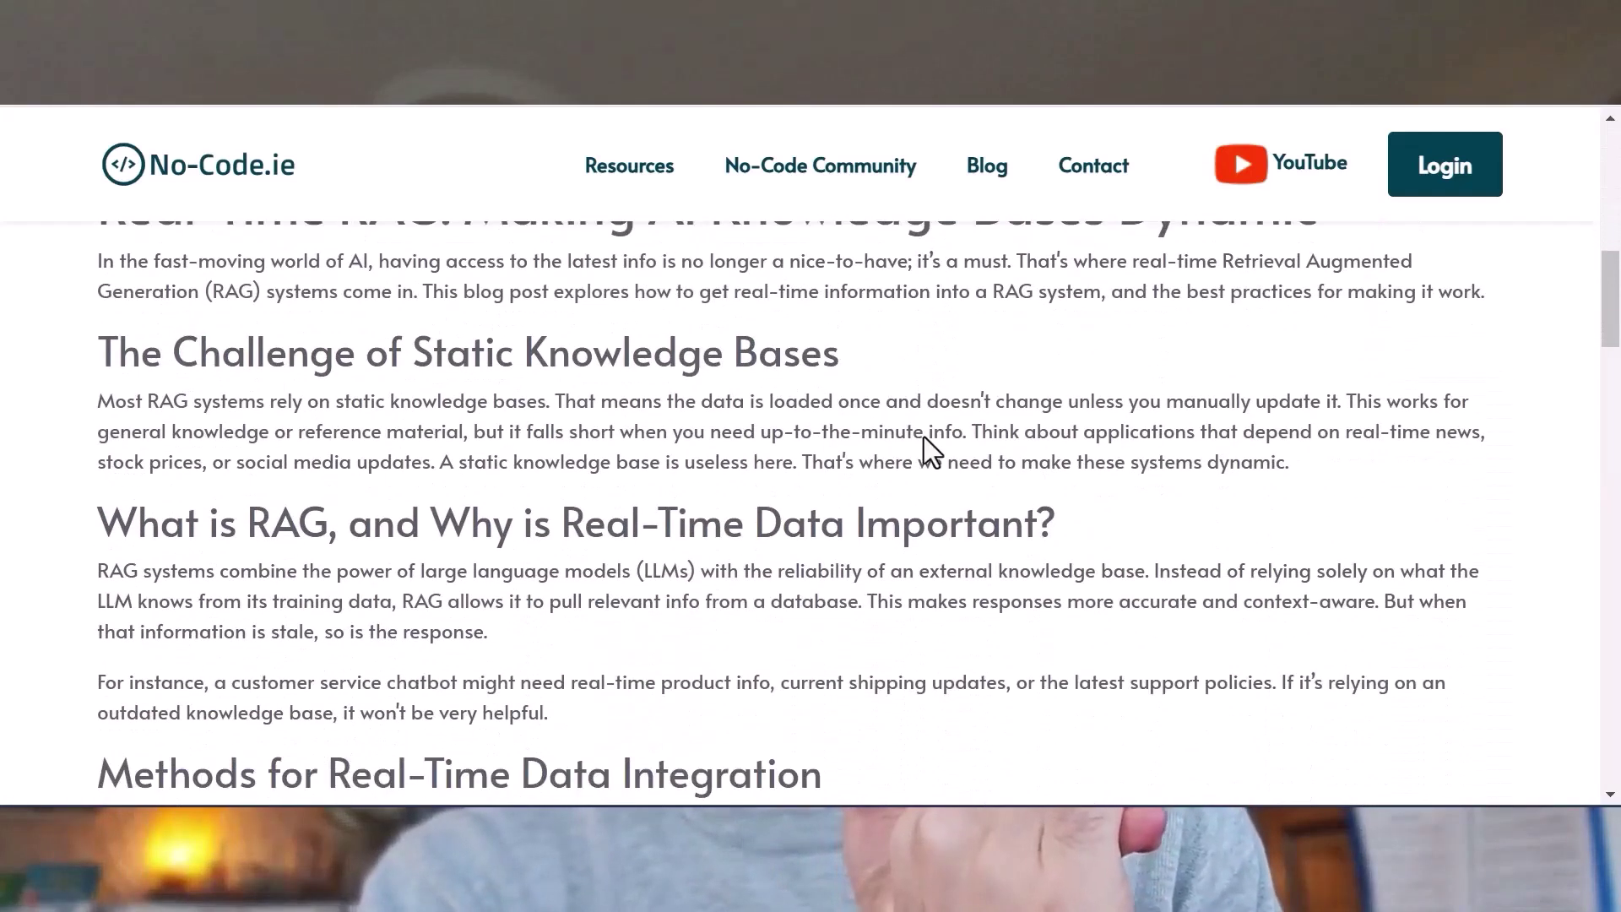